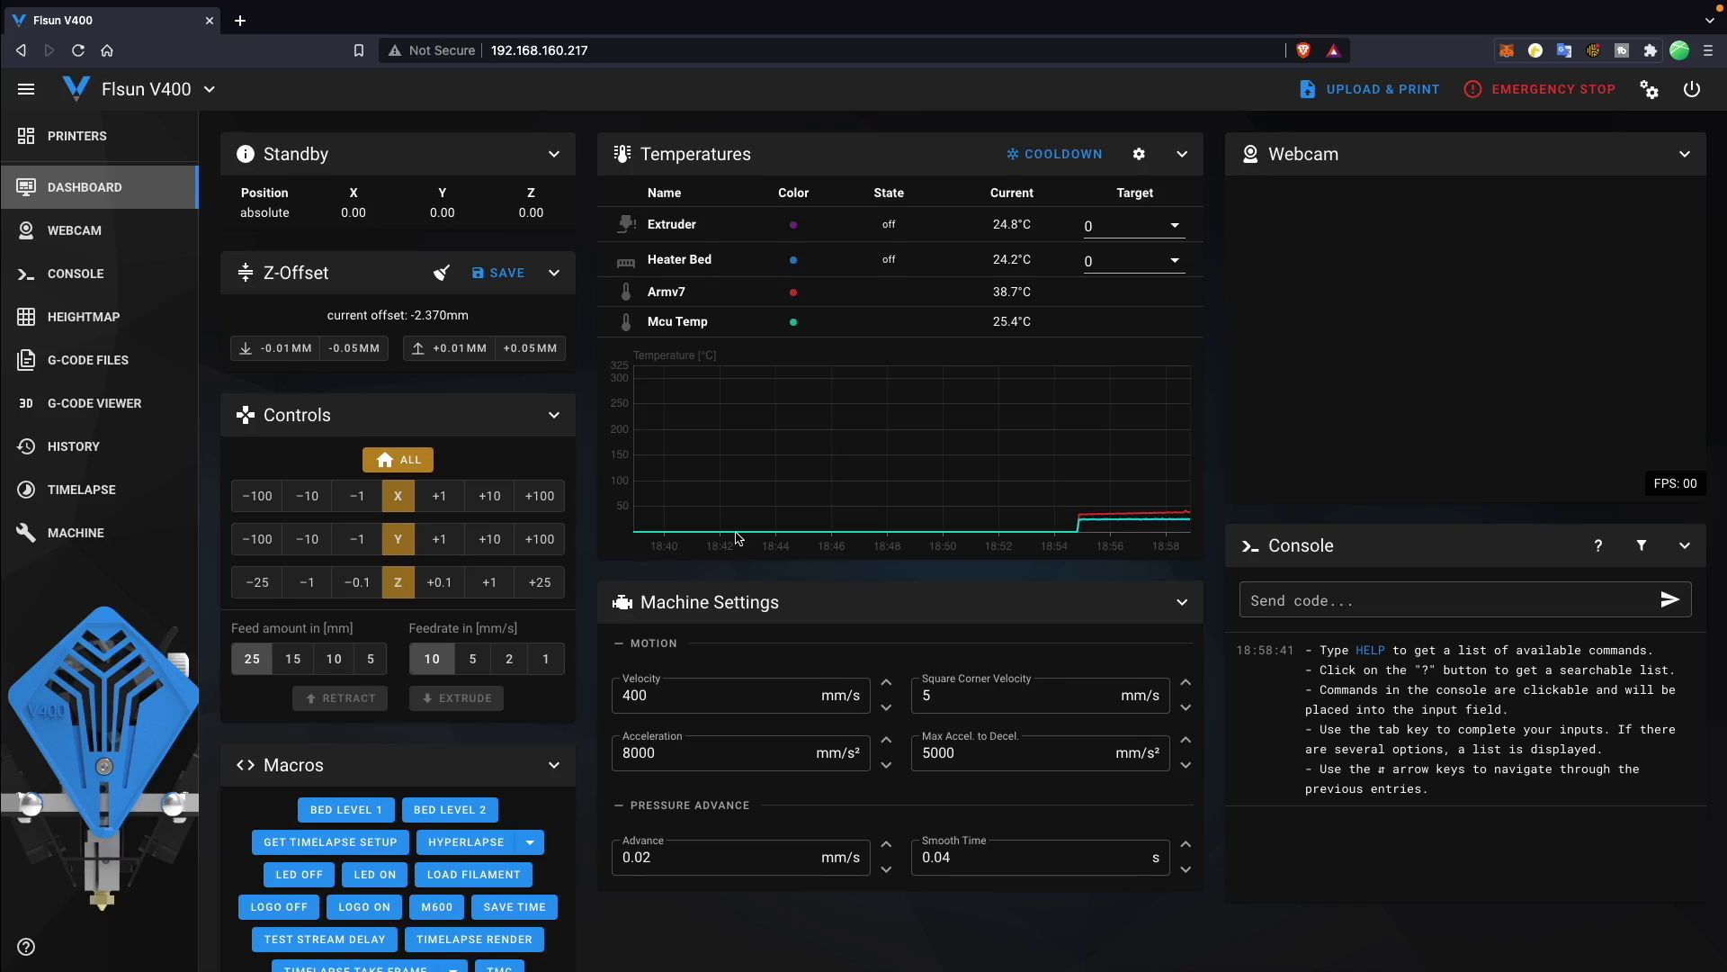
Step: Scroll down to the VOXELPLA Bulk Order contact form for bulk filament discounts
scroll(736, 538, "down", 3)
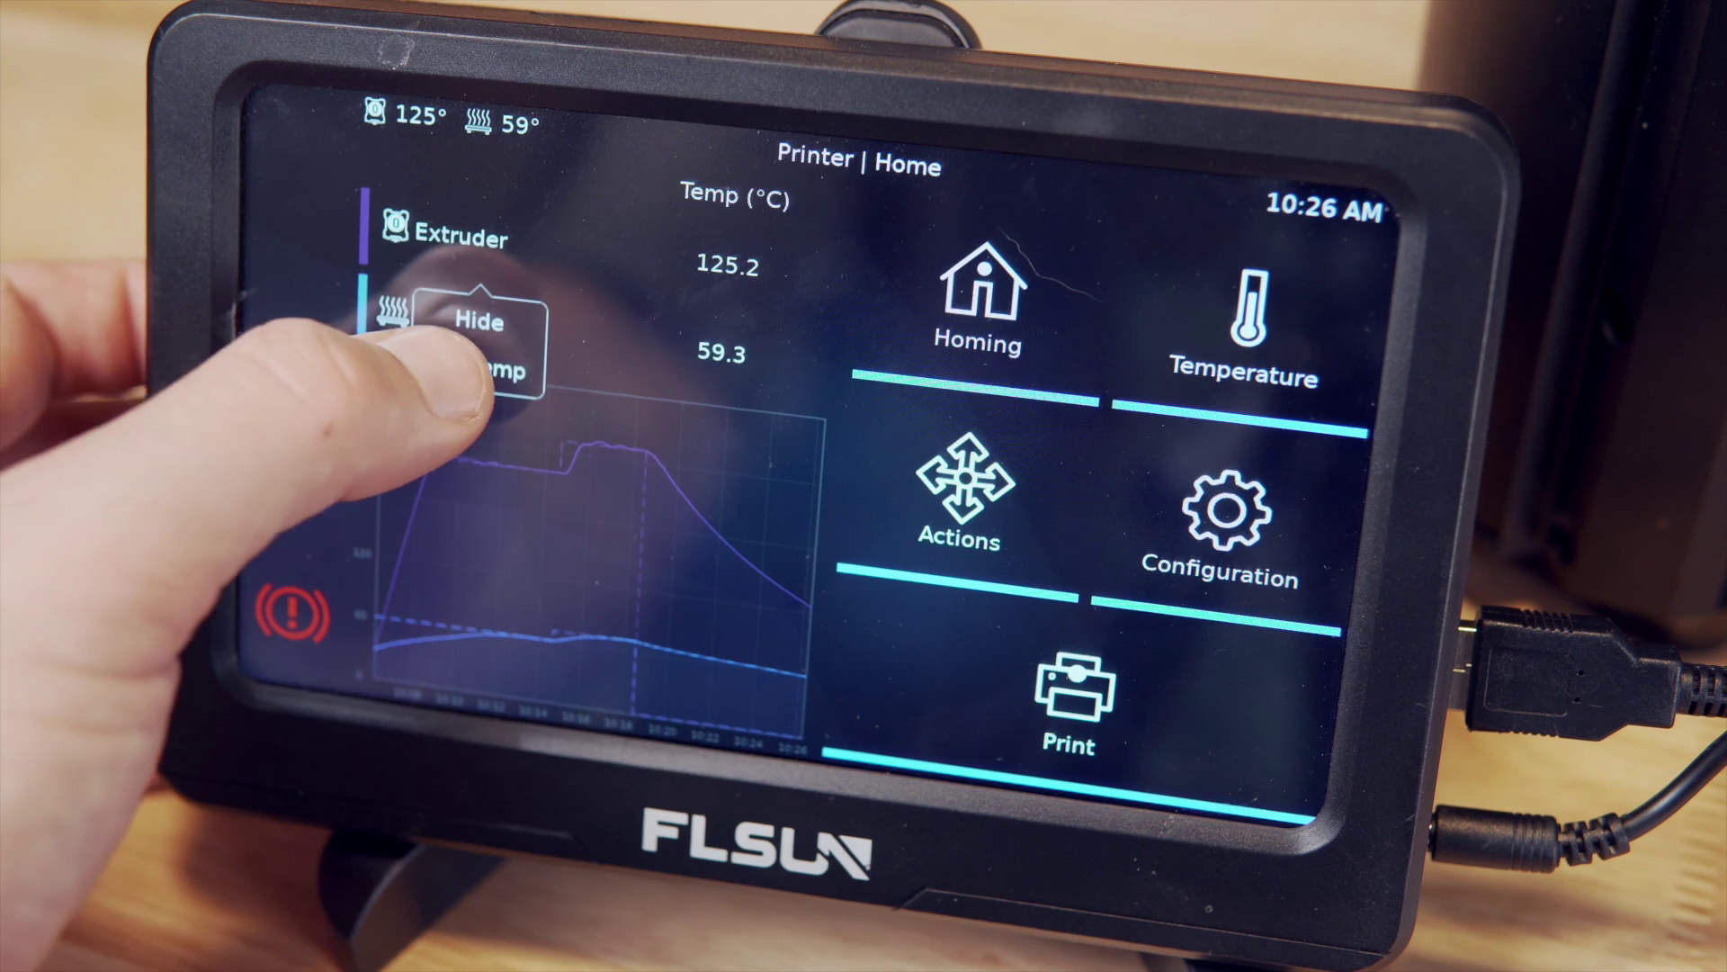
Step: Set the KlipperScreen extruder target temperature to 300 °C with the keypad
left_click(499, 369)
left_click(1289, 368)
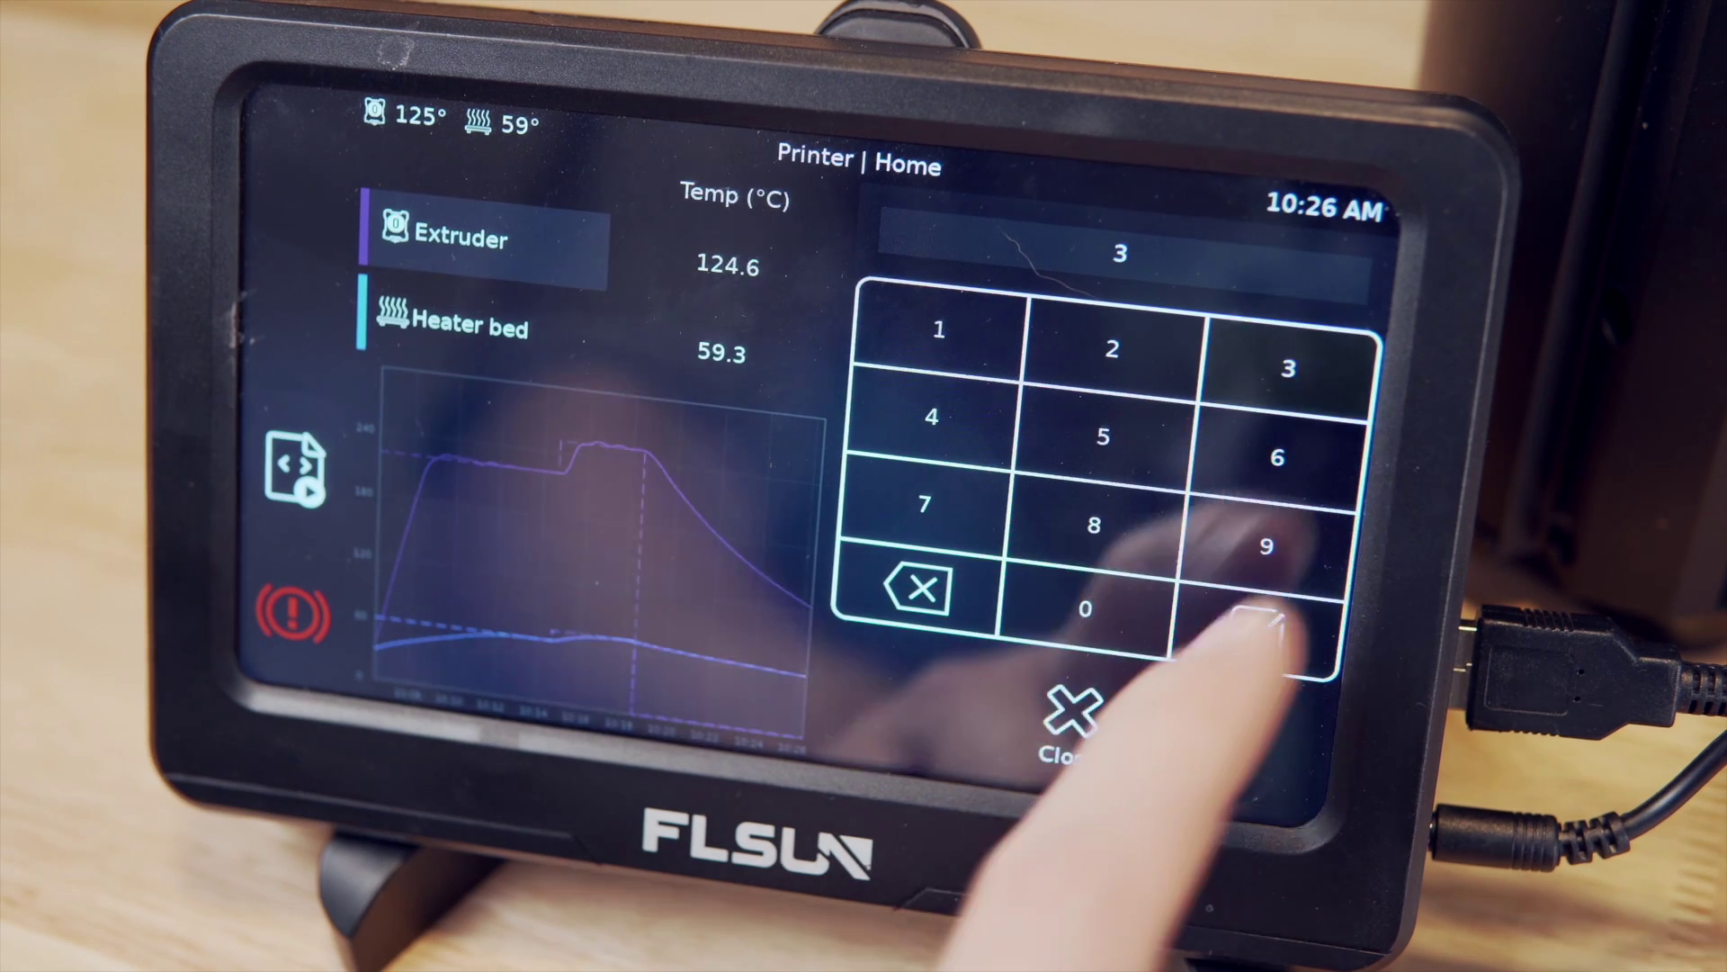
left_click(1087, 609)
left_click(1087, 609)
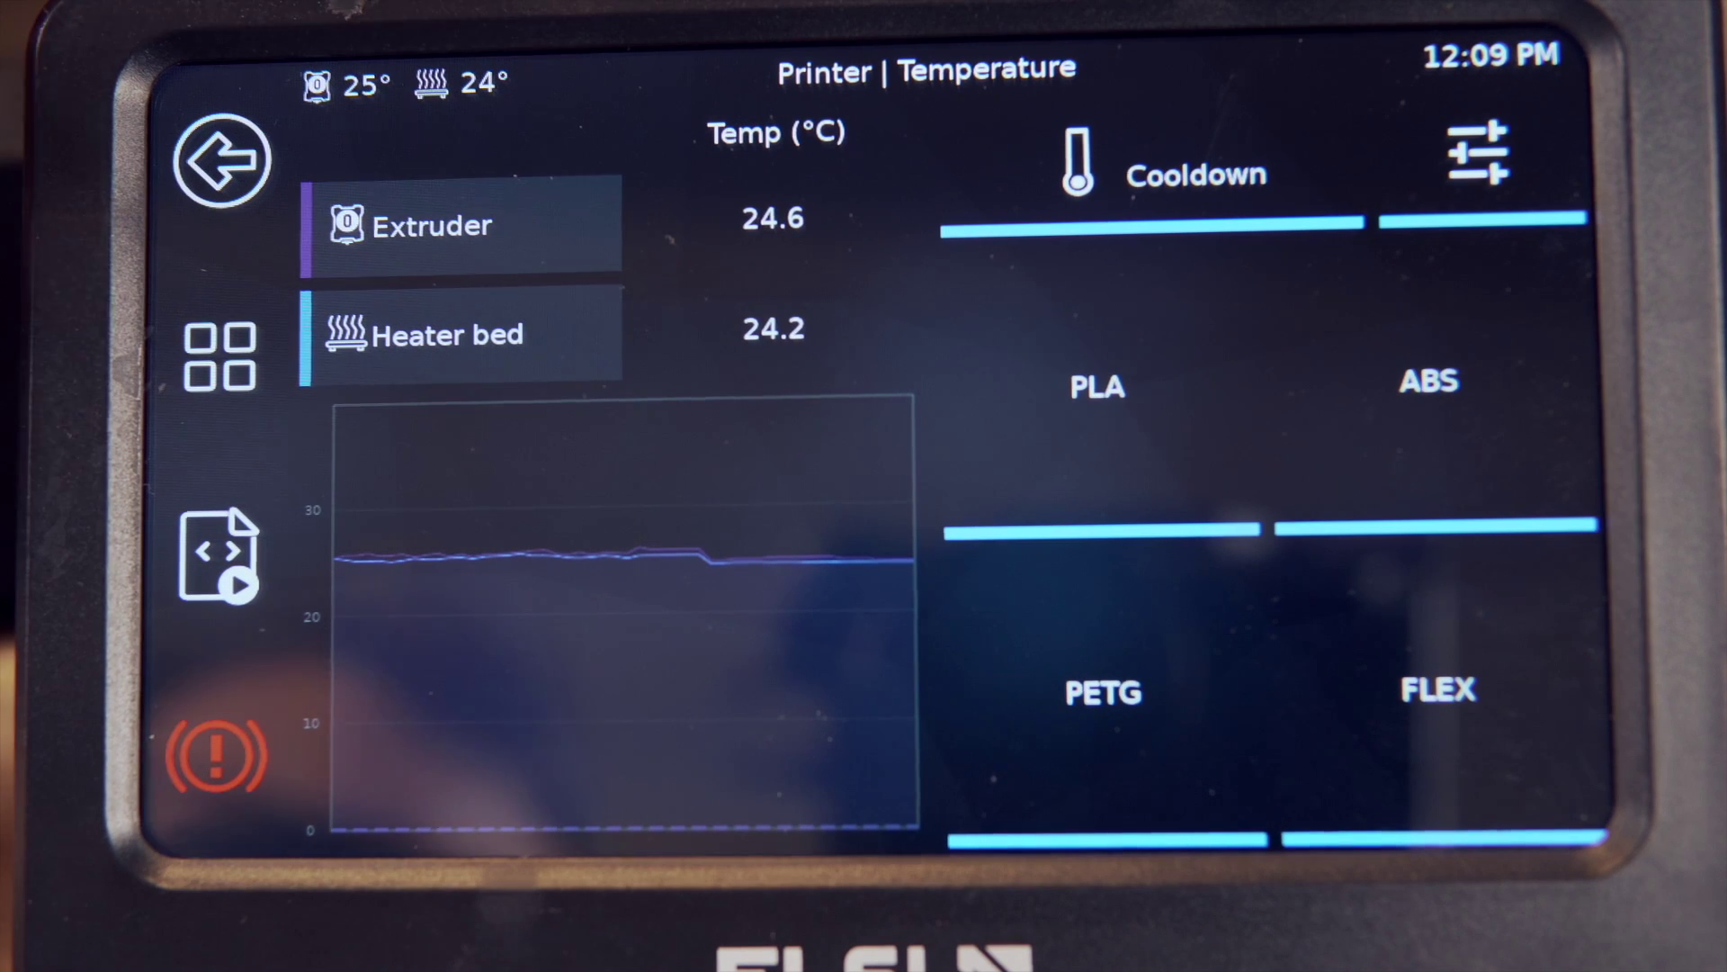
Step: Check the extruder and heater bed options on the KlipperScreen Temperature screen
left_click(458, 225)
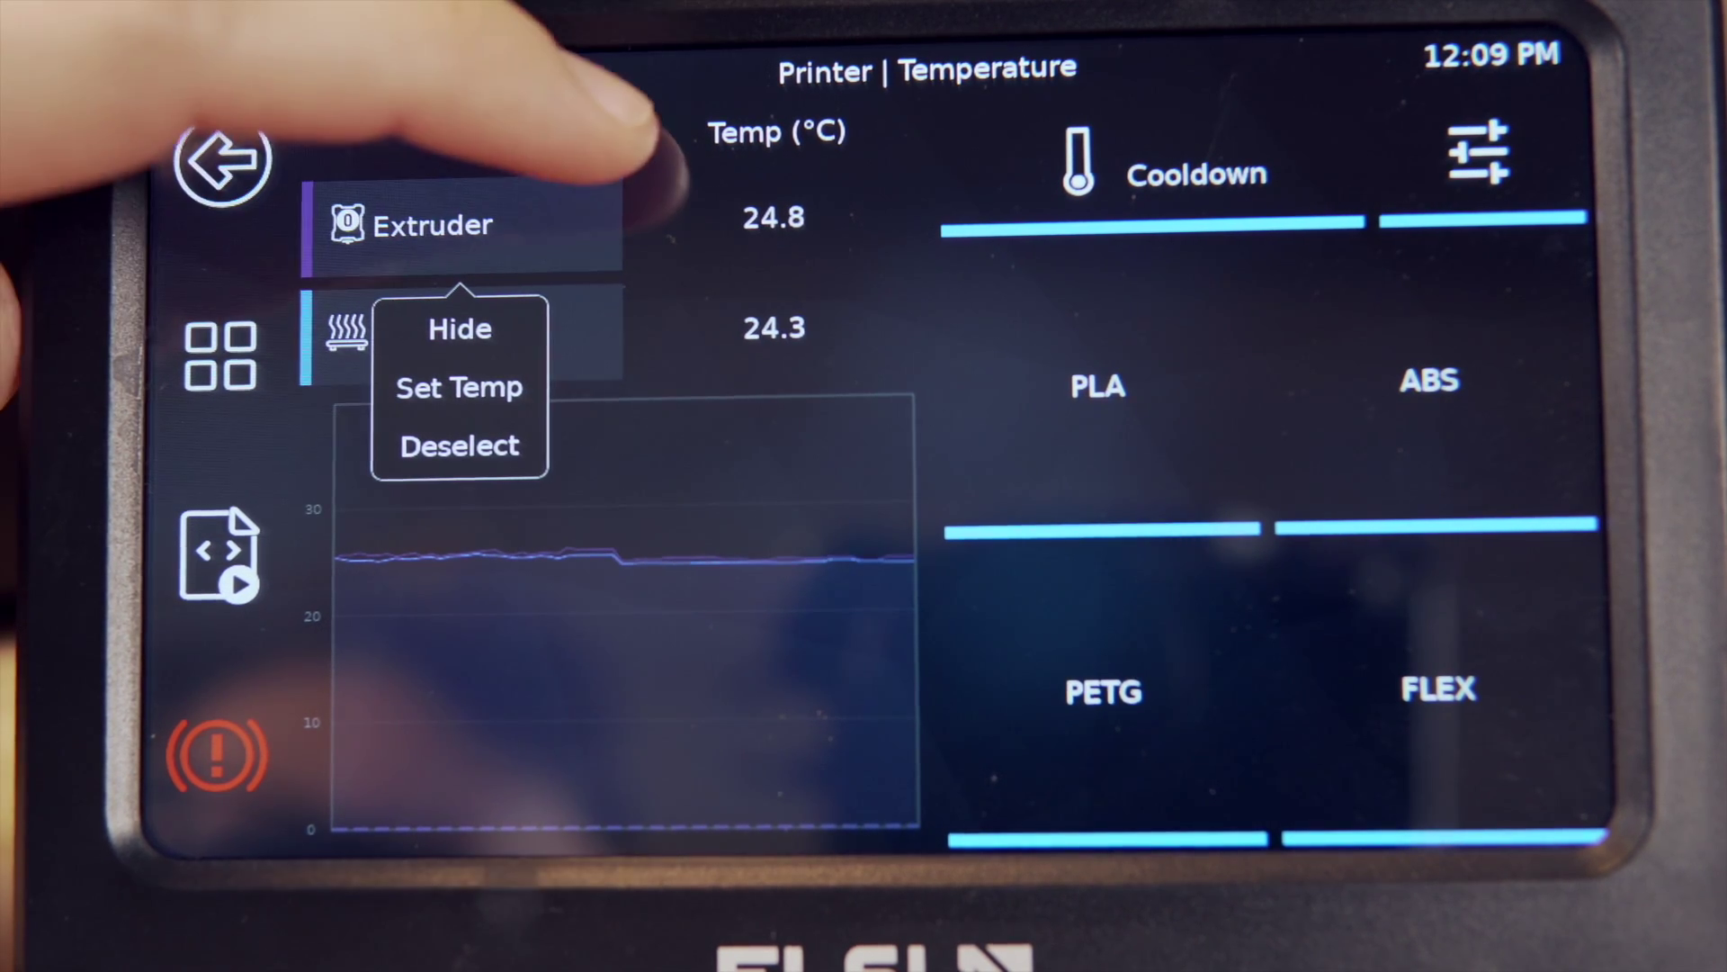
left_click(468, 225)
left_click(450, 333)
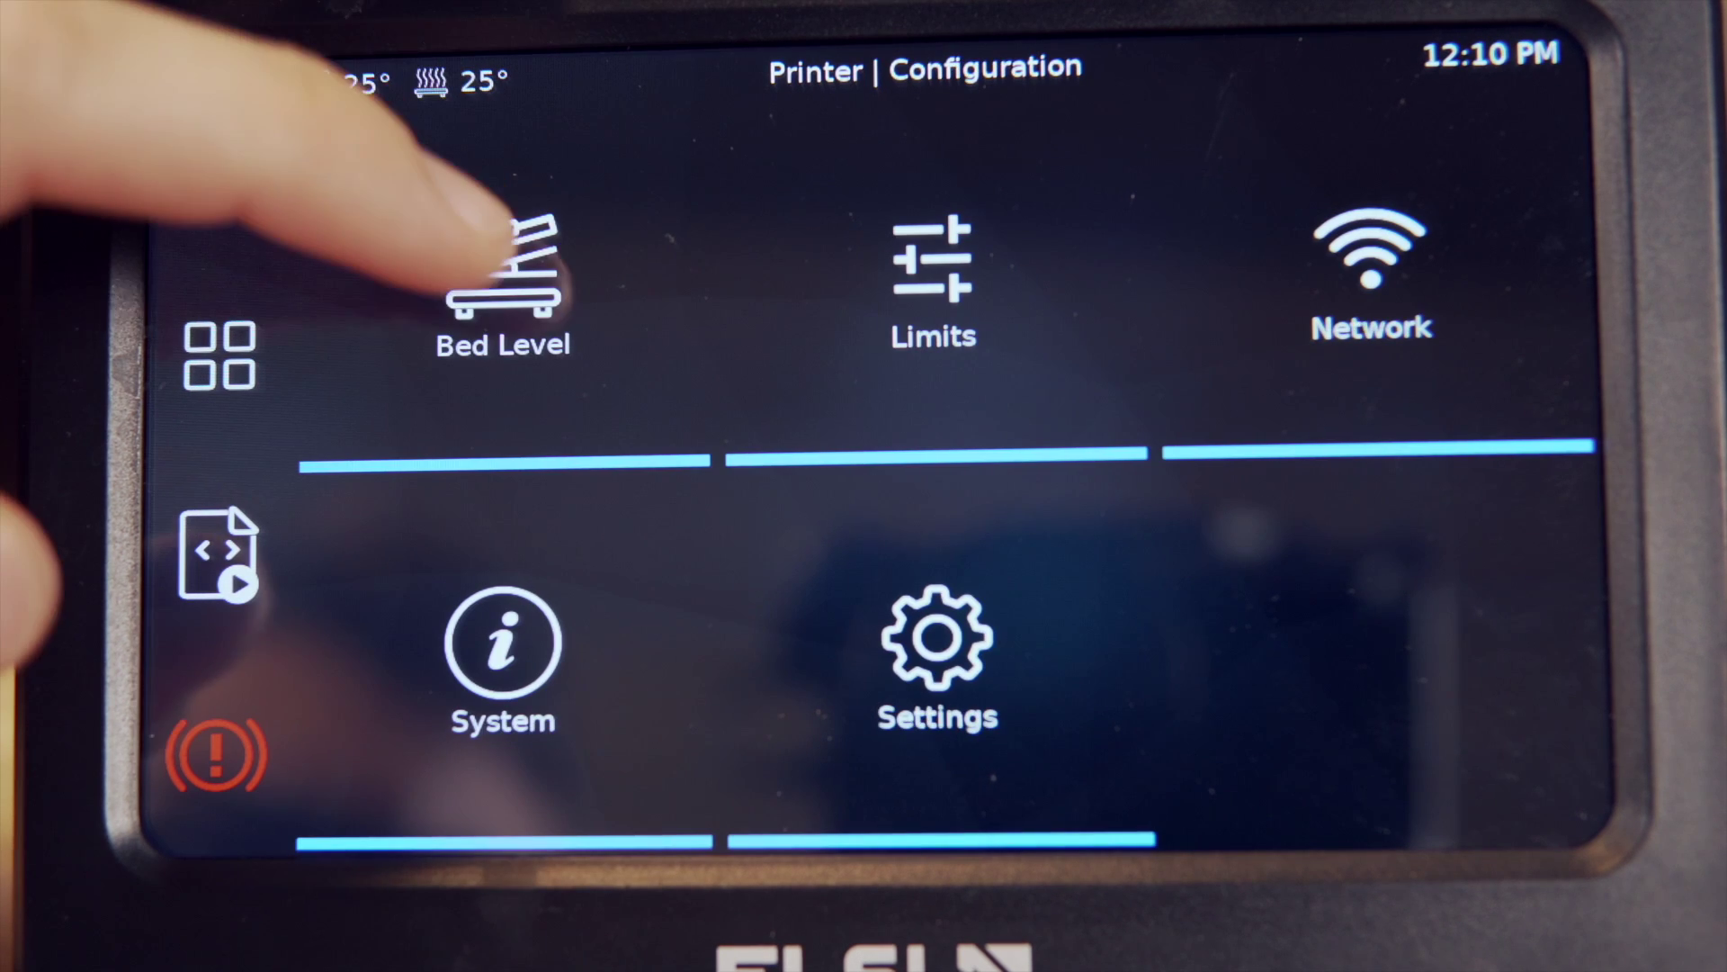
Step: Visit Bed Level in Configuration, then show Limits: velocity 400, acceleration 8000
left_click(495, 270)
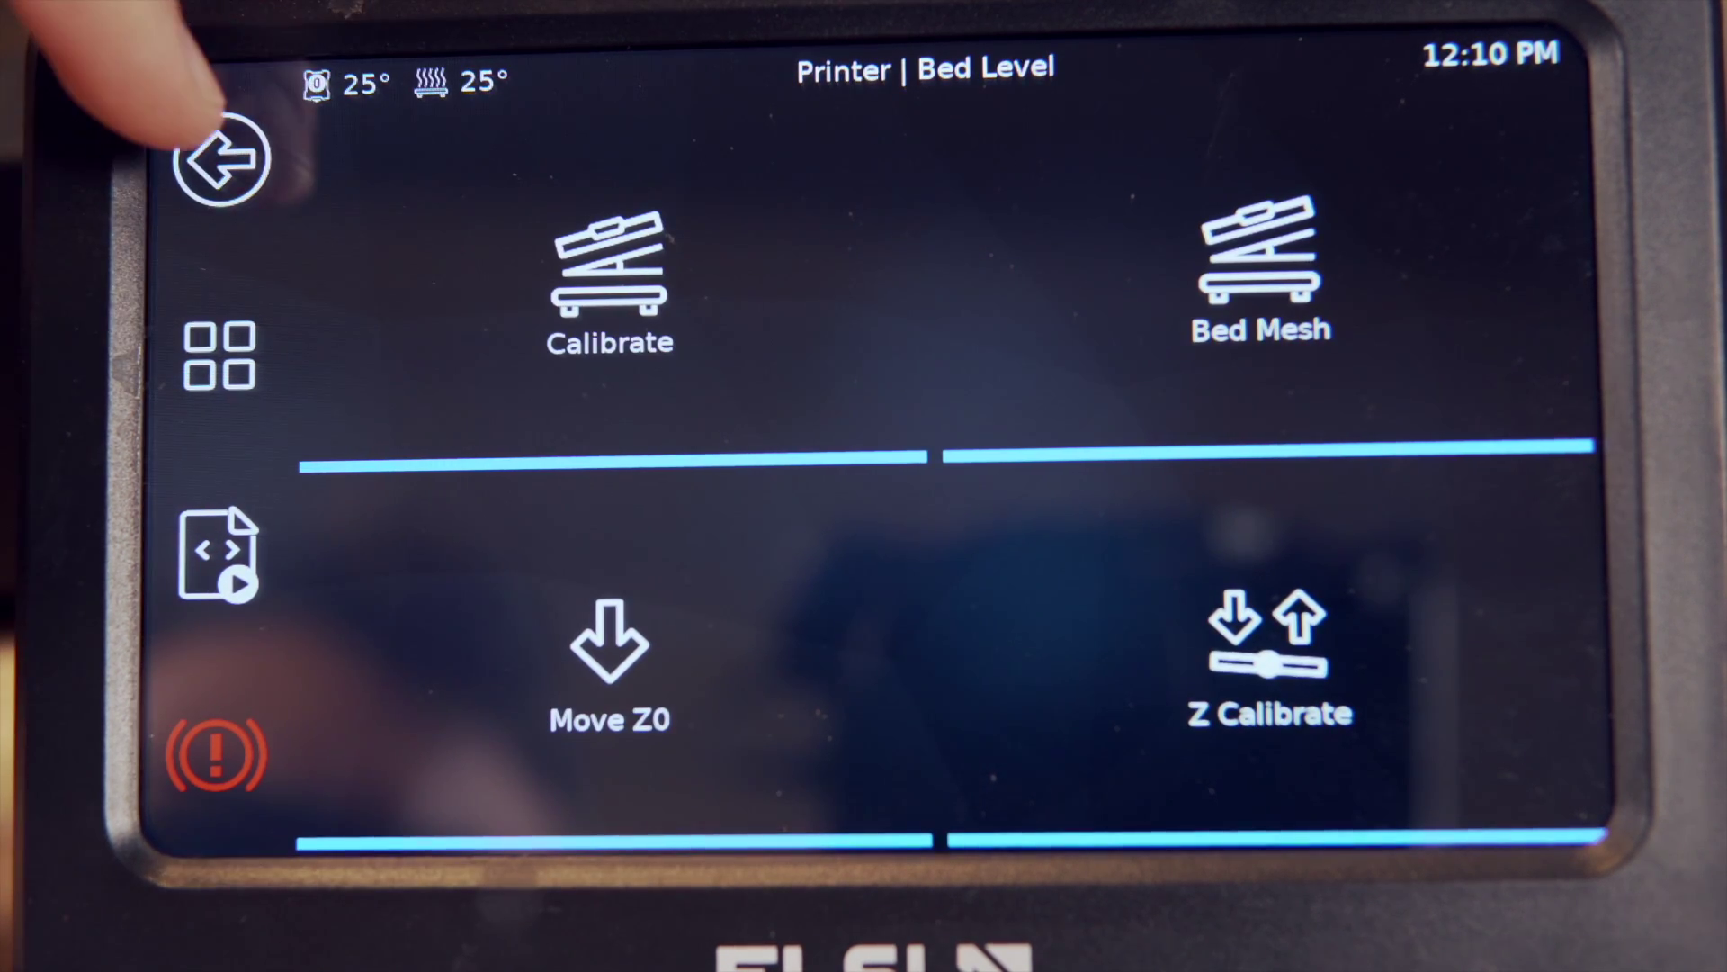
left_click(220, 162)
left_click(933, 261)
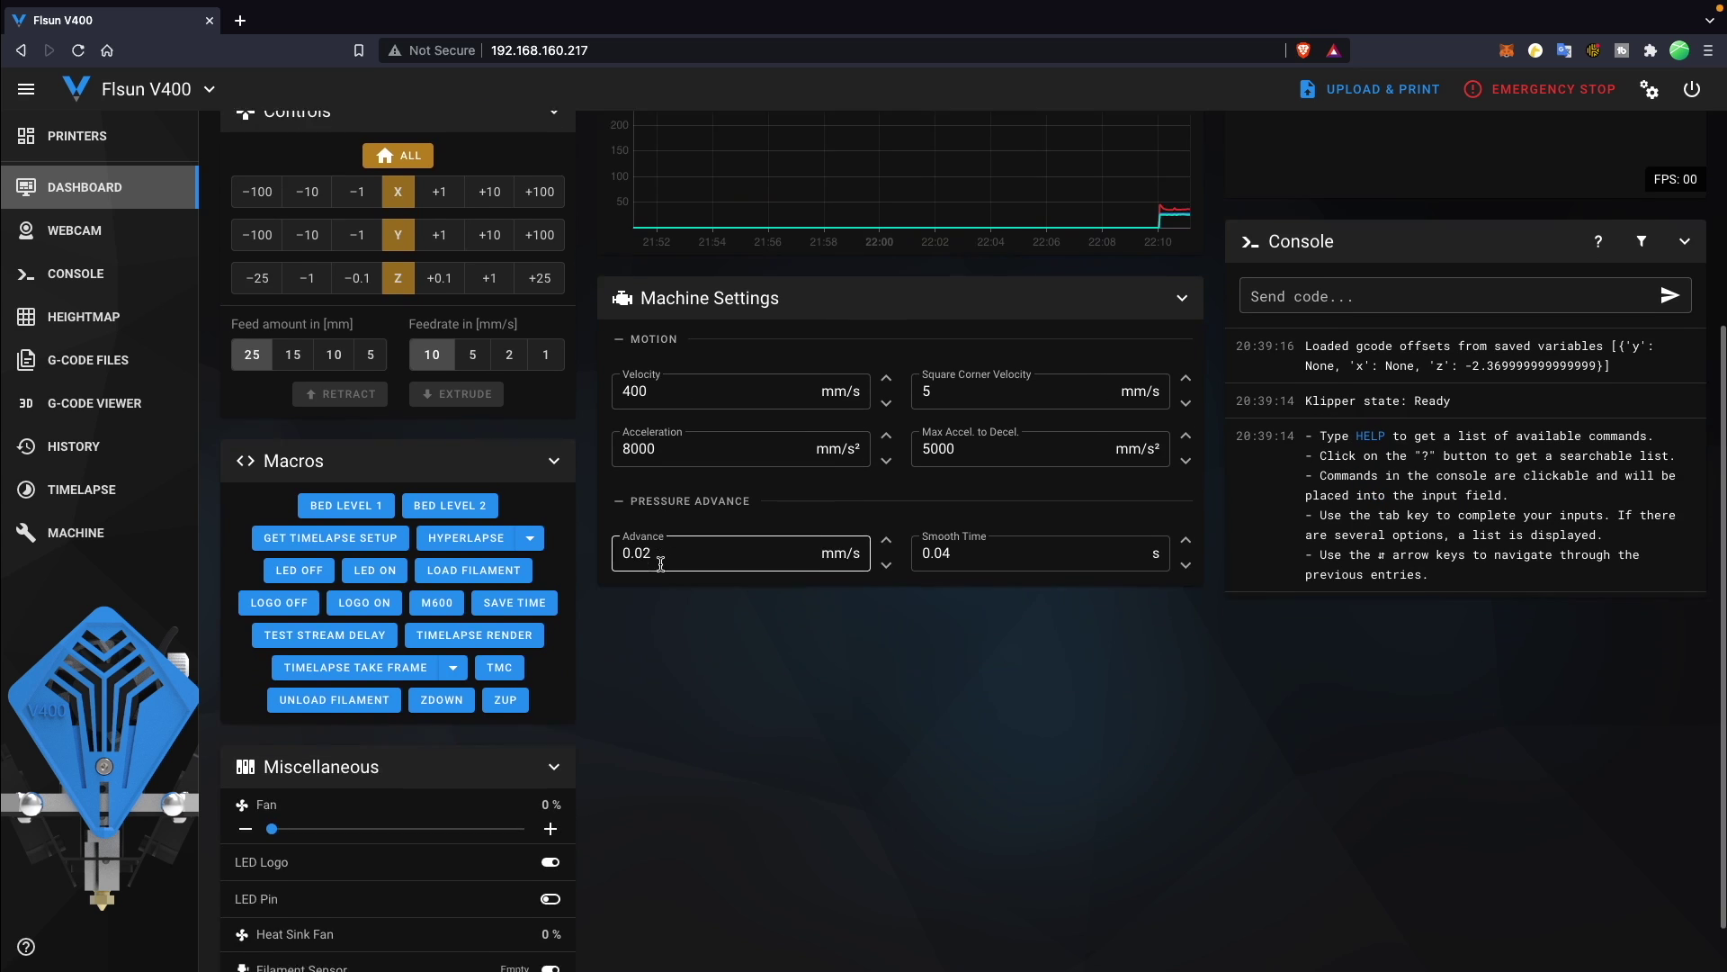
Step: Open Mainsail's full console page, then the uploaded G-code files list
scroll(630, 585, "down", 1)
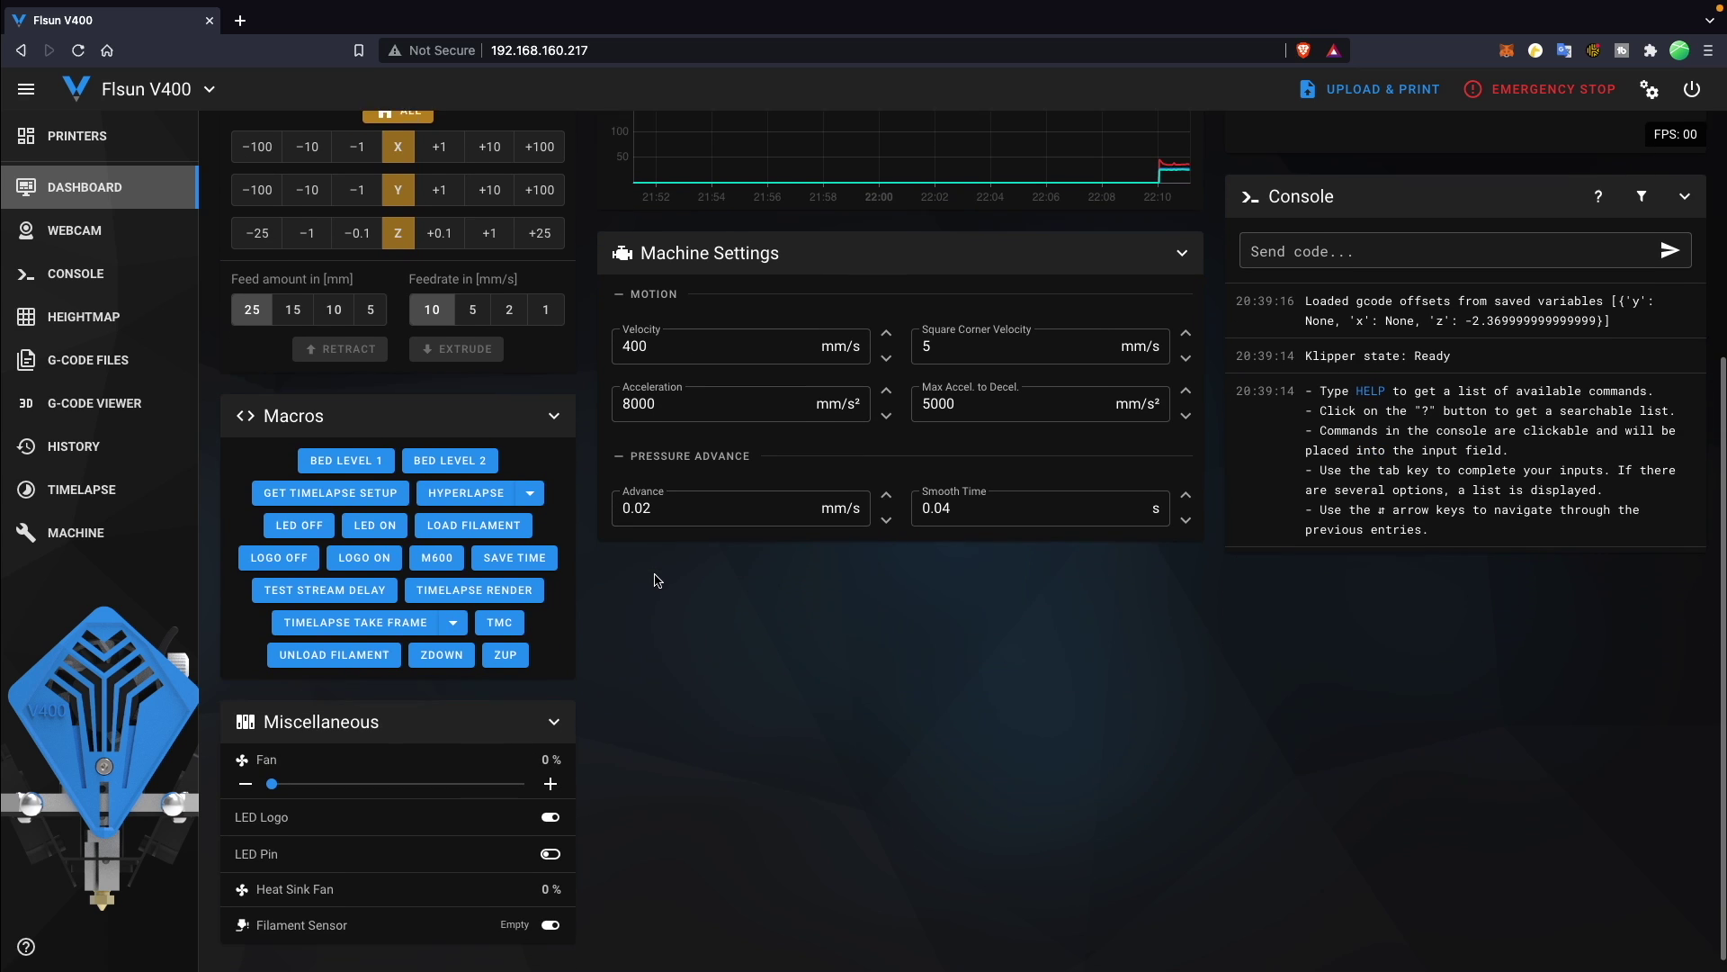
left_click(76, 274)
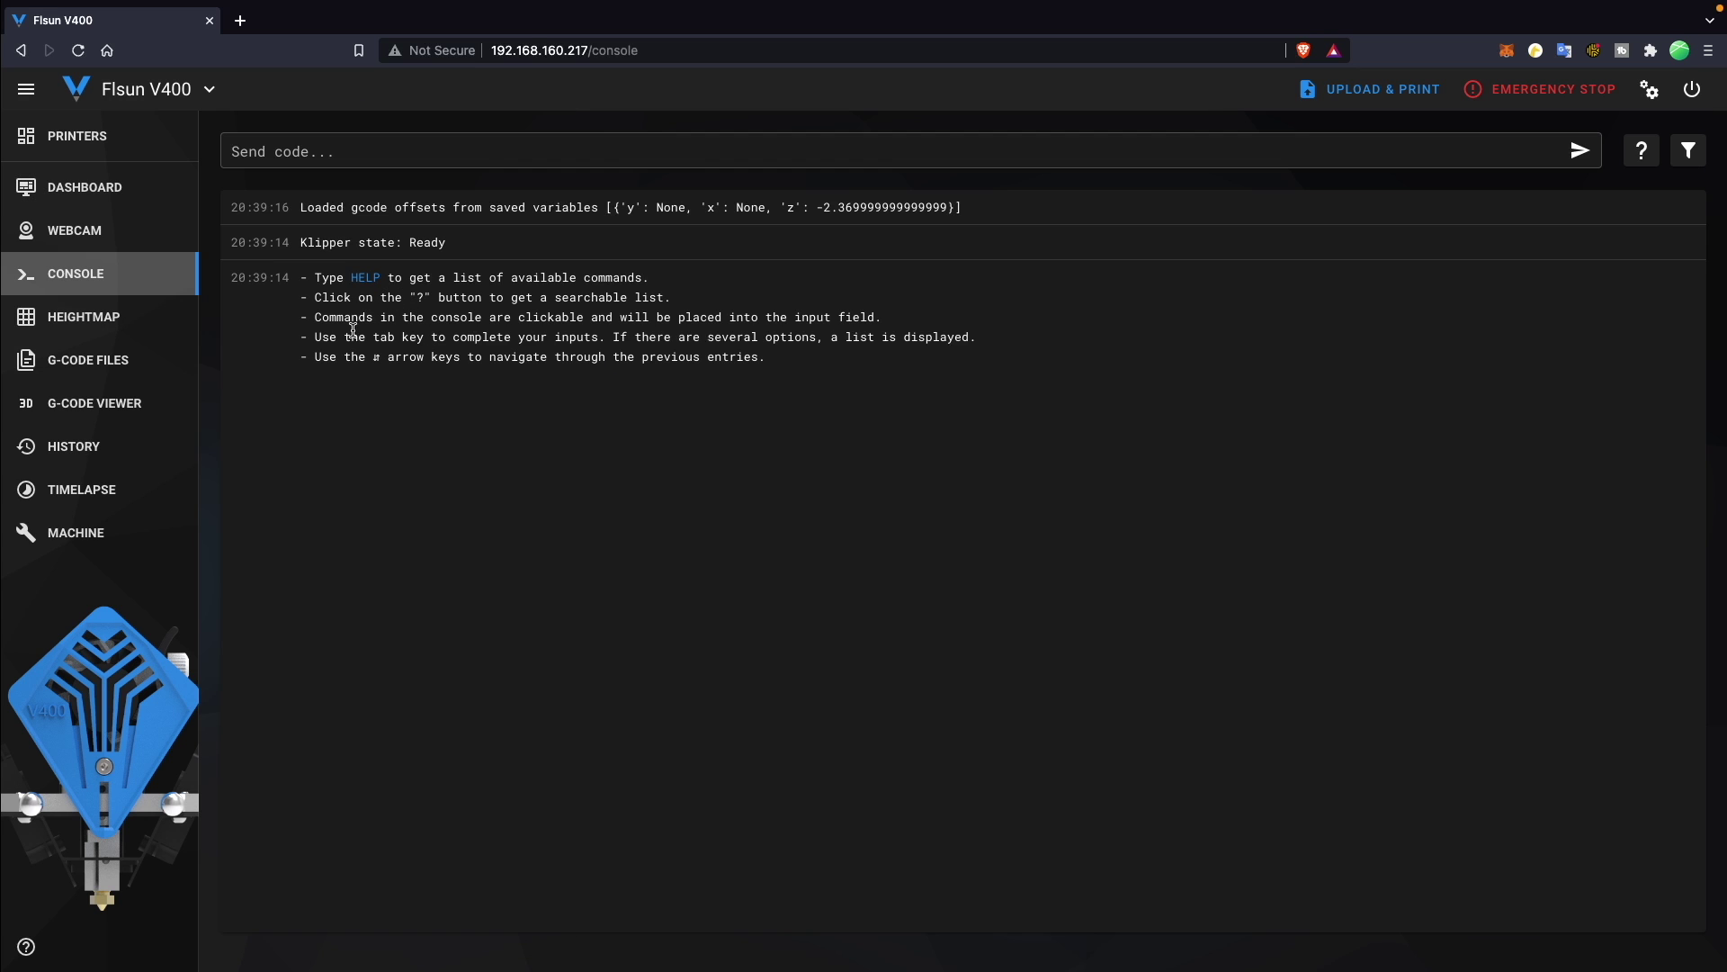
left_click(120, 357)
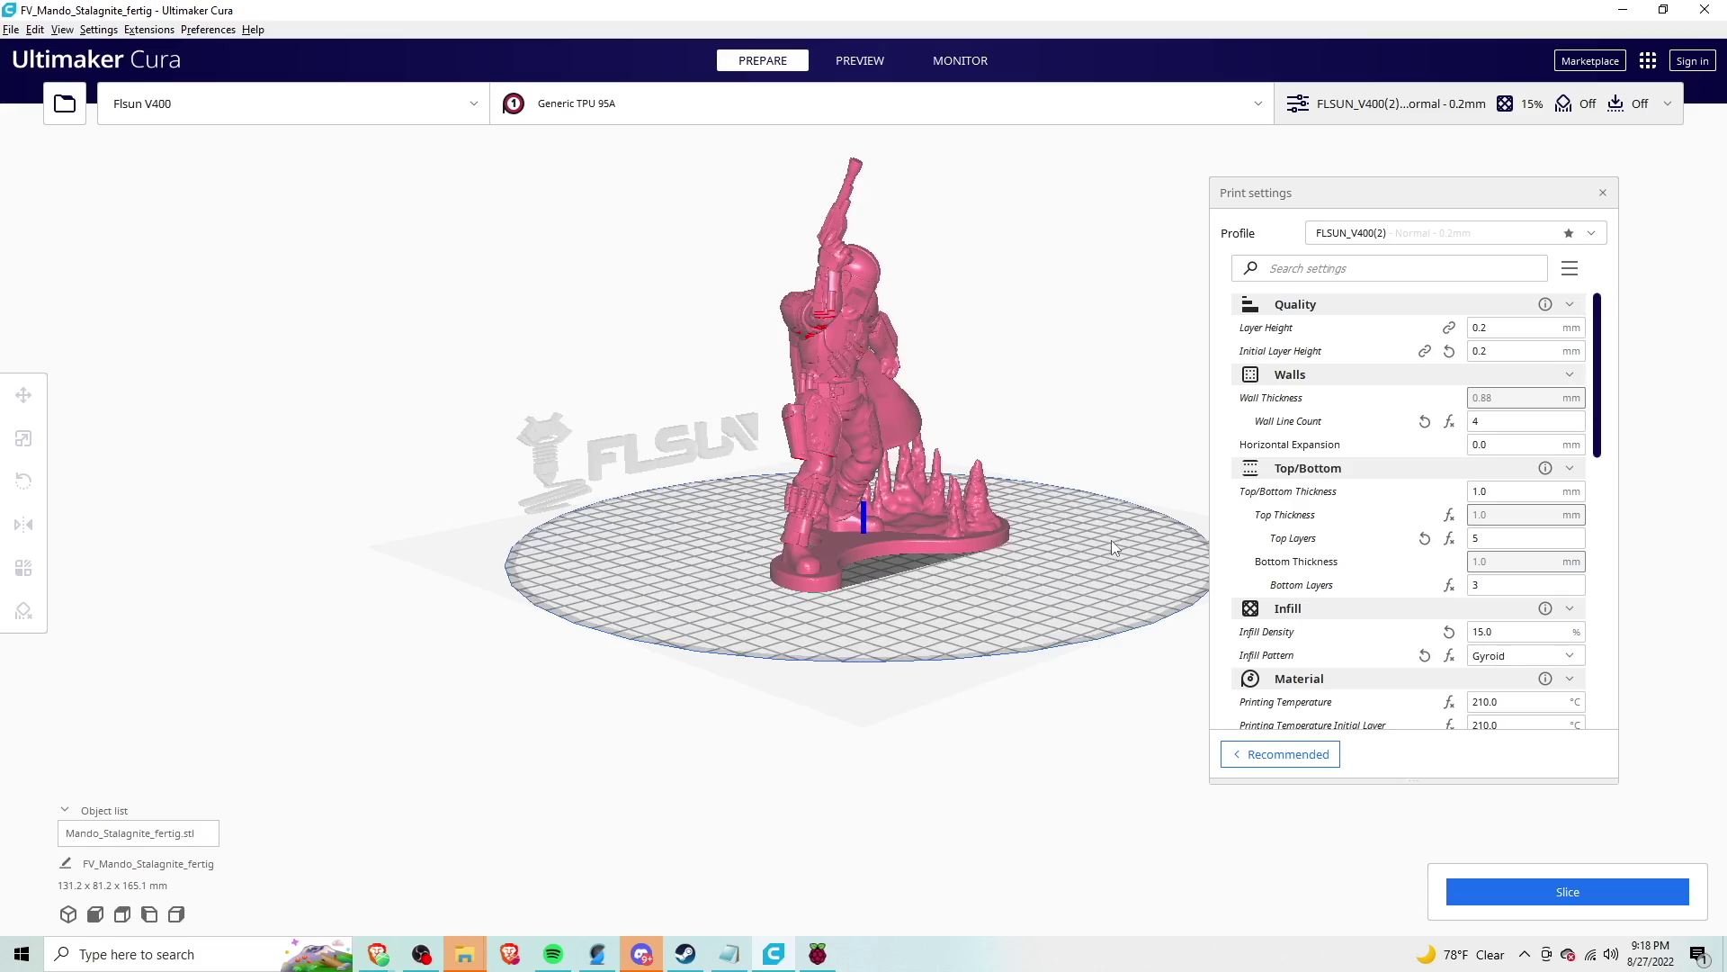
Step: Orbit around the Mando model and bring the Speed section (400 mm/s) into view
right_click_drag(1110, 540, 962, 514)
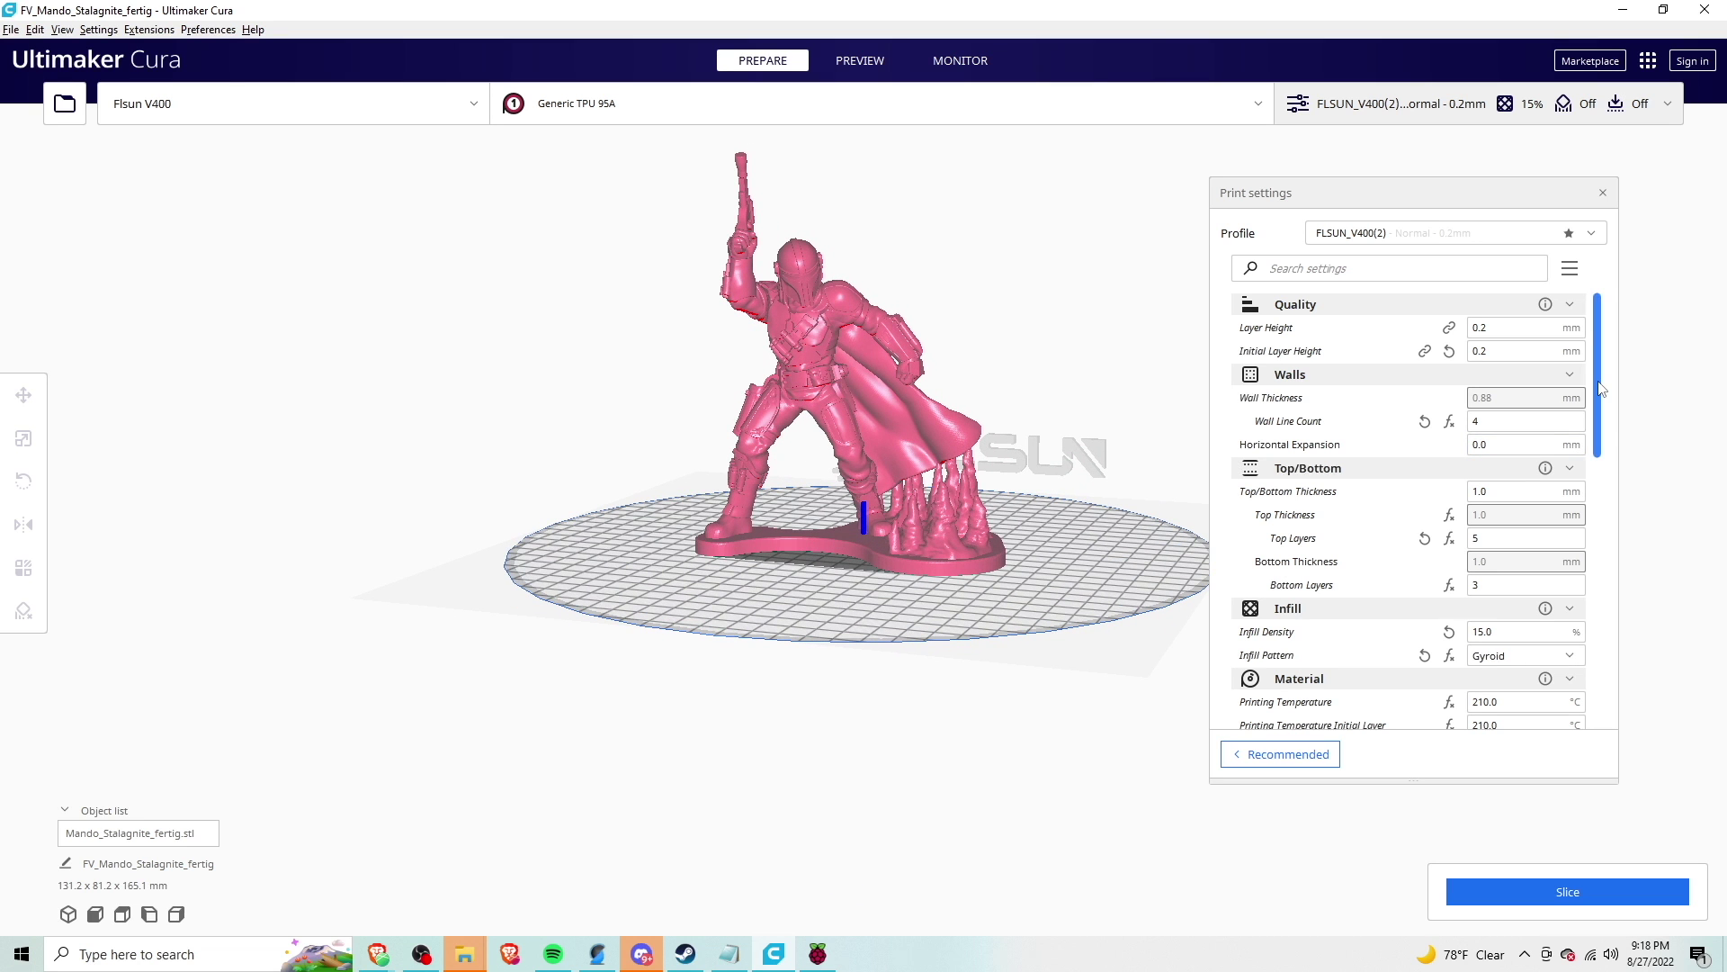
left_click_drag(1601, 389, 1615, 576)
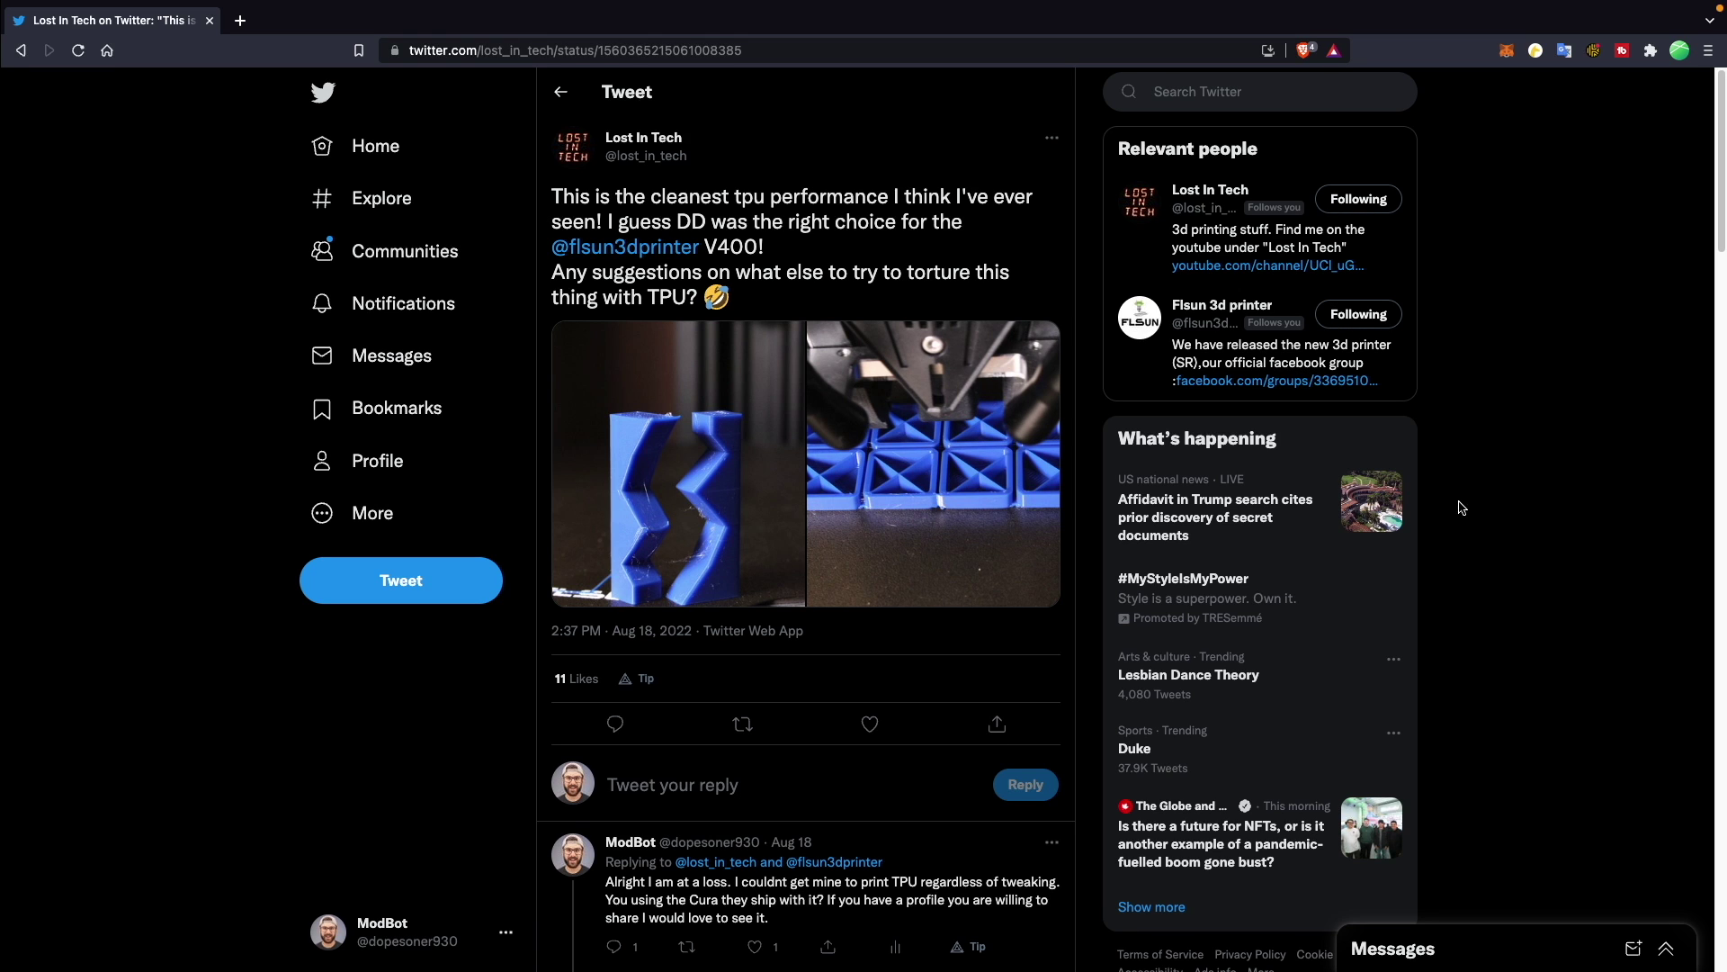
Step: Scroll down to Lost In Tech's reply about never using the shipped profile
scroll(1461, 508, "down", 3)
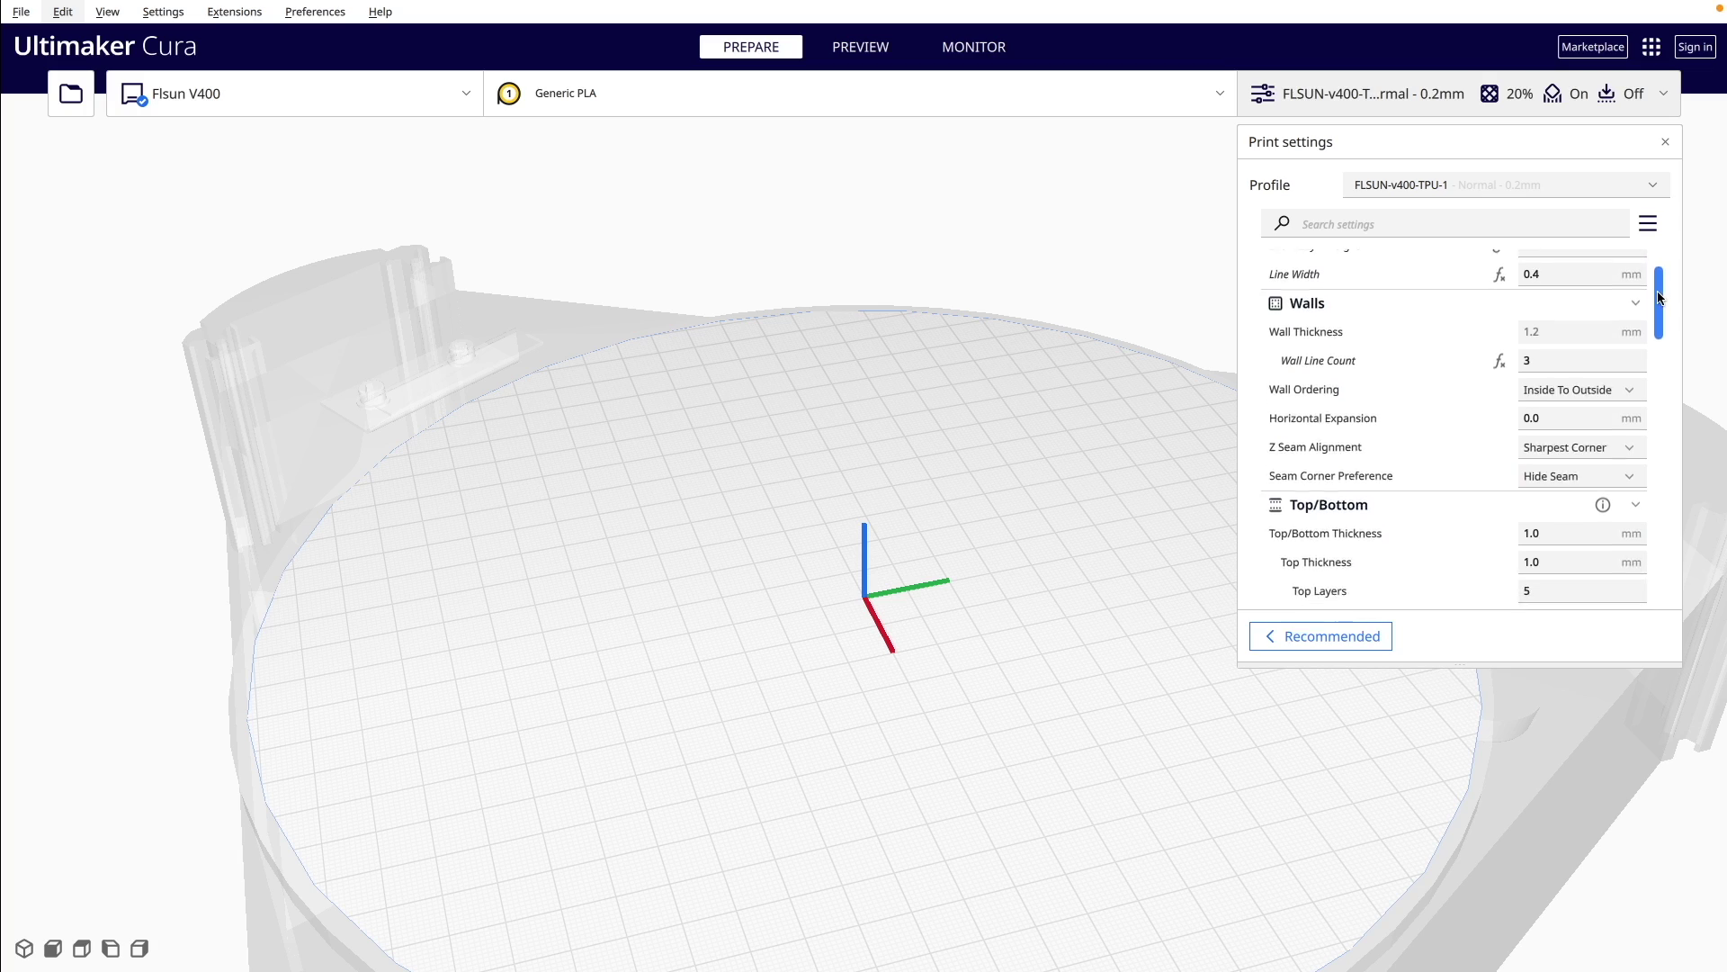
Step: Scroll the Print settings to the FLSun-v400-TPU-1 walls: 1.2 mm, 3 wall lines
left_click_drag(1660, 297, 1641, 428)
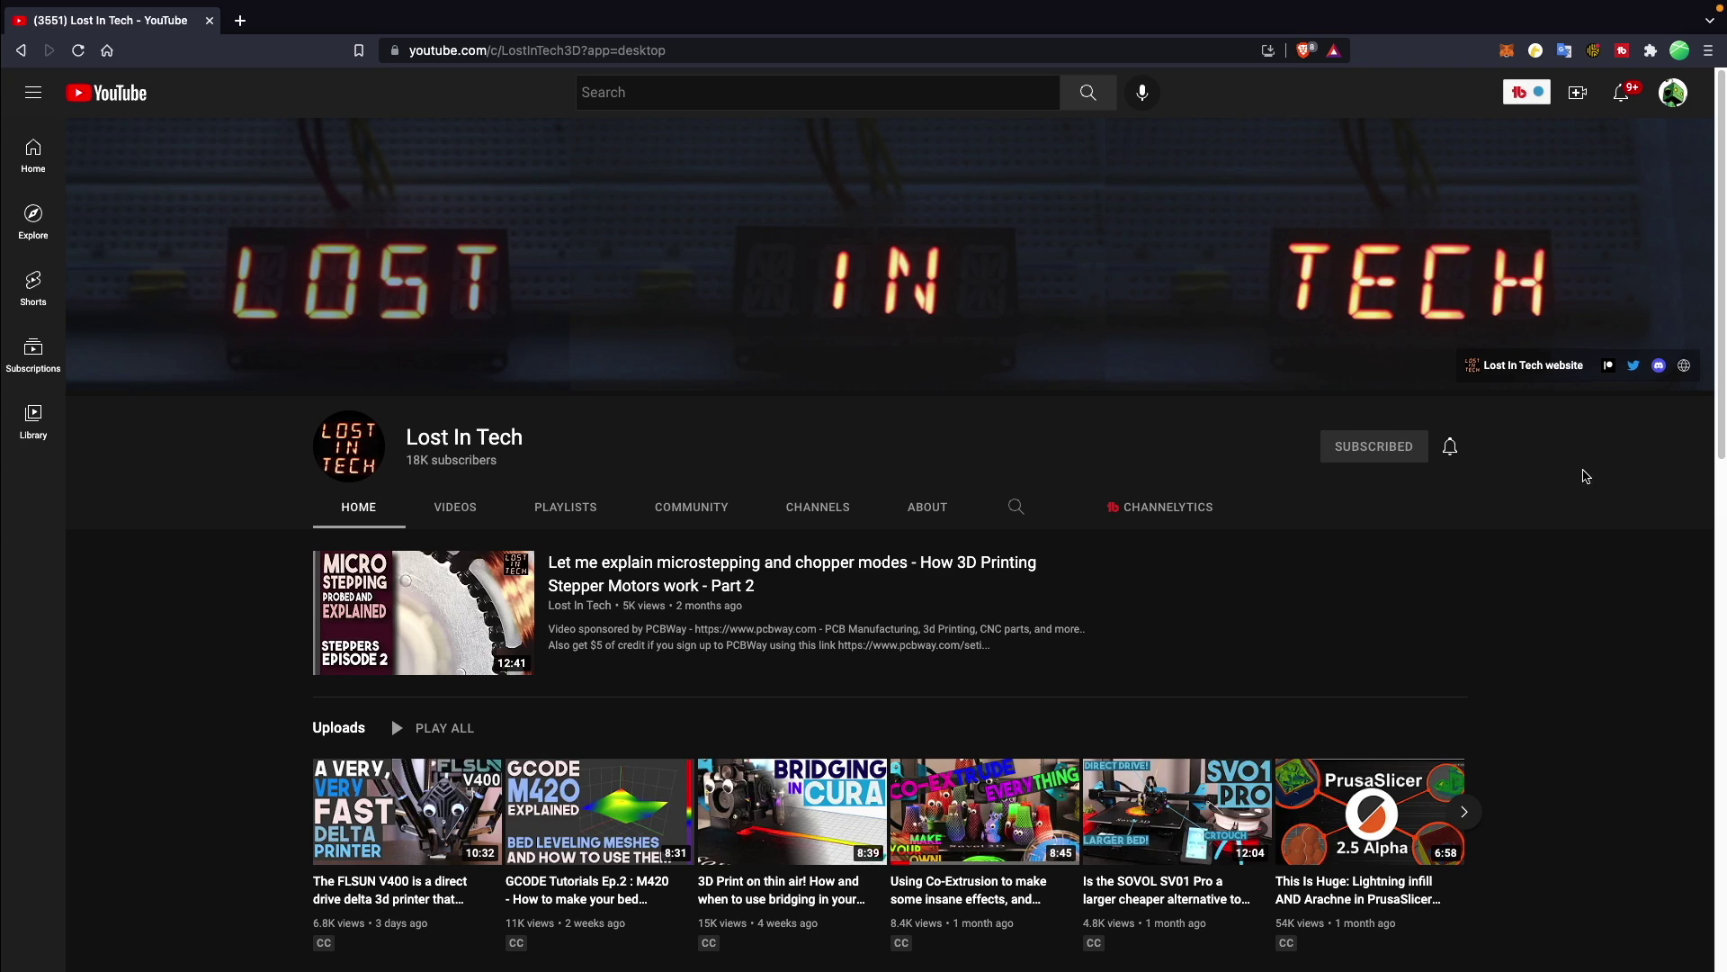
Step: Scroll down through the Lost In Tech channel's uploaded videos
scroll(1585, 476, "down", 1)
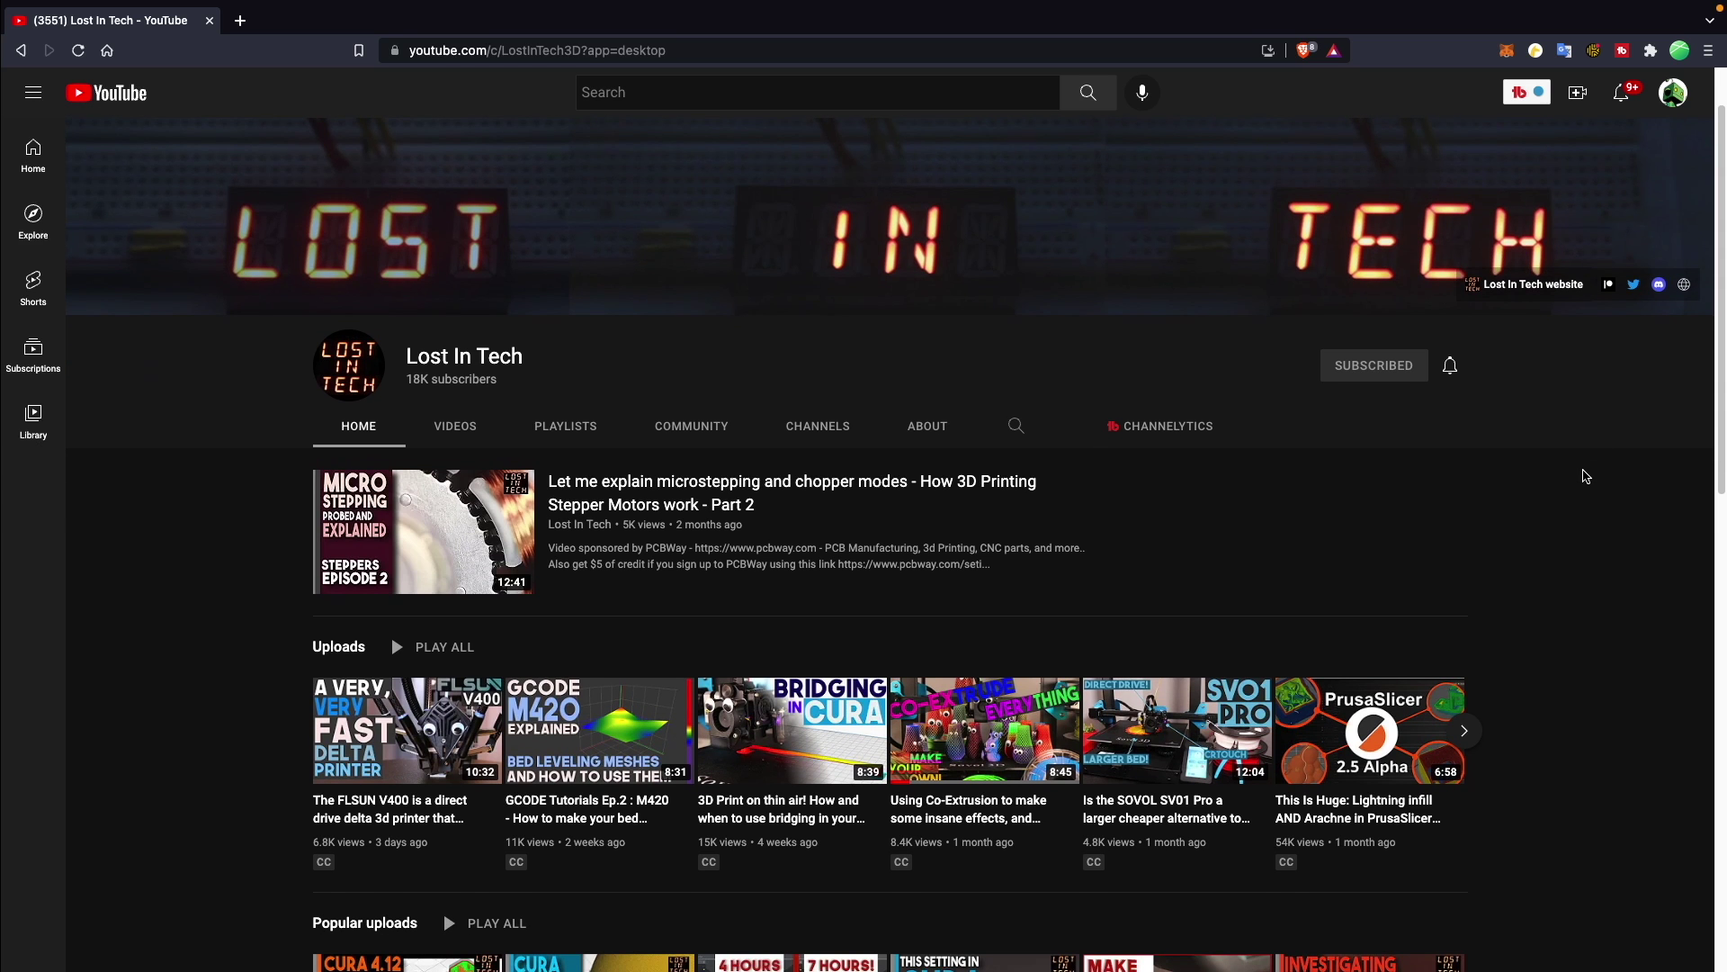
scroll(1585, 476, "down", 1)
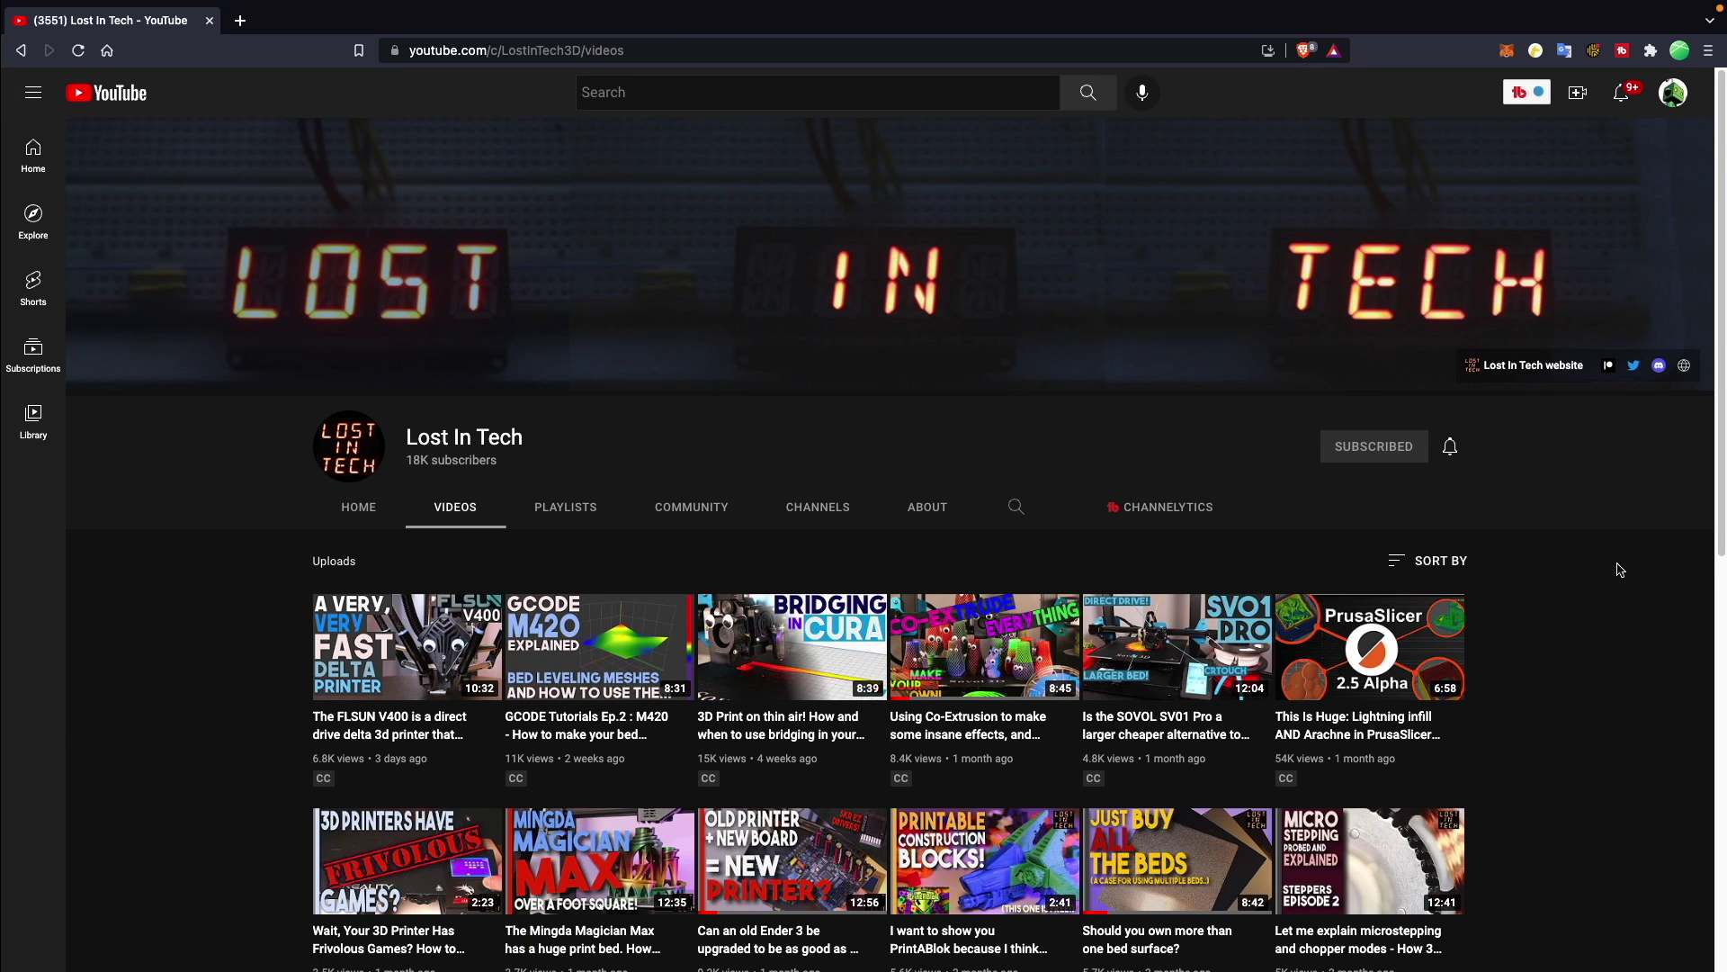
scroll(1635, 573, "down", 1)
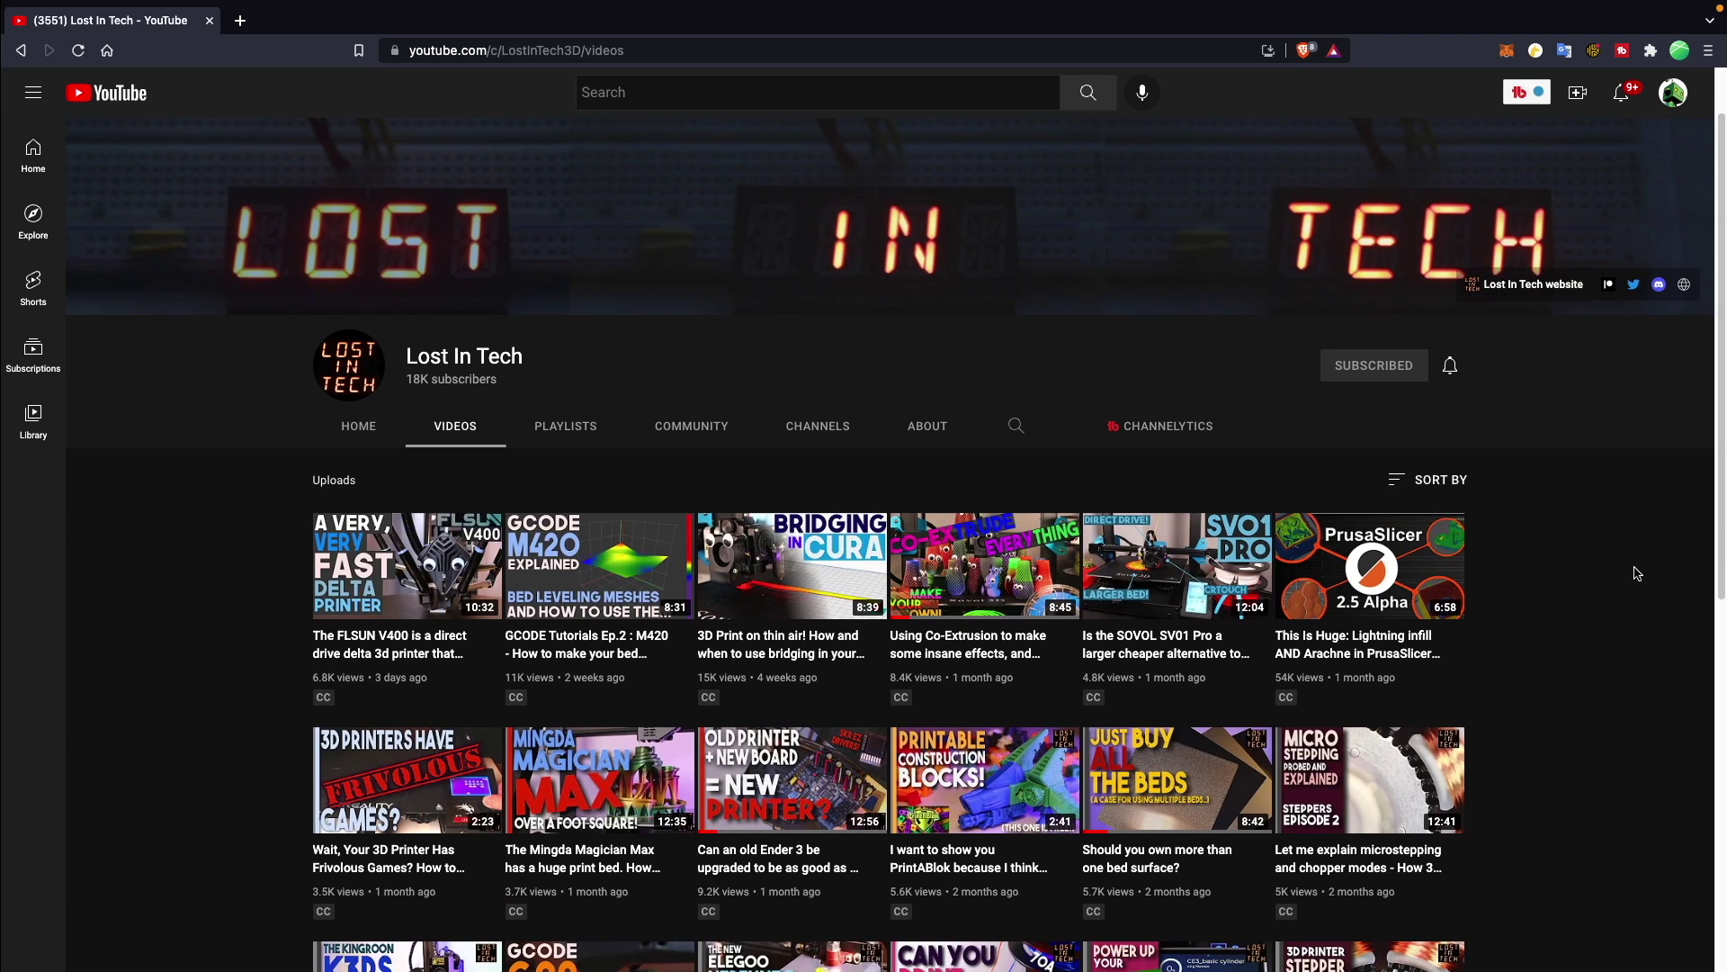
scroll(1635, 573, "down", 2)
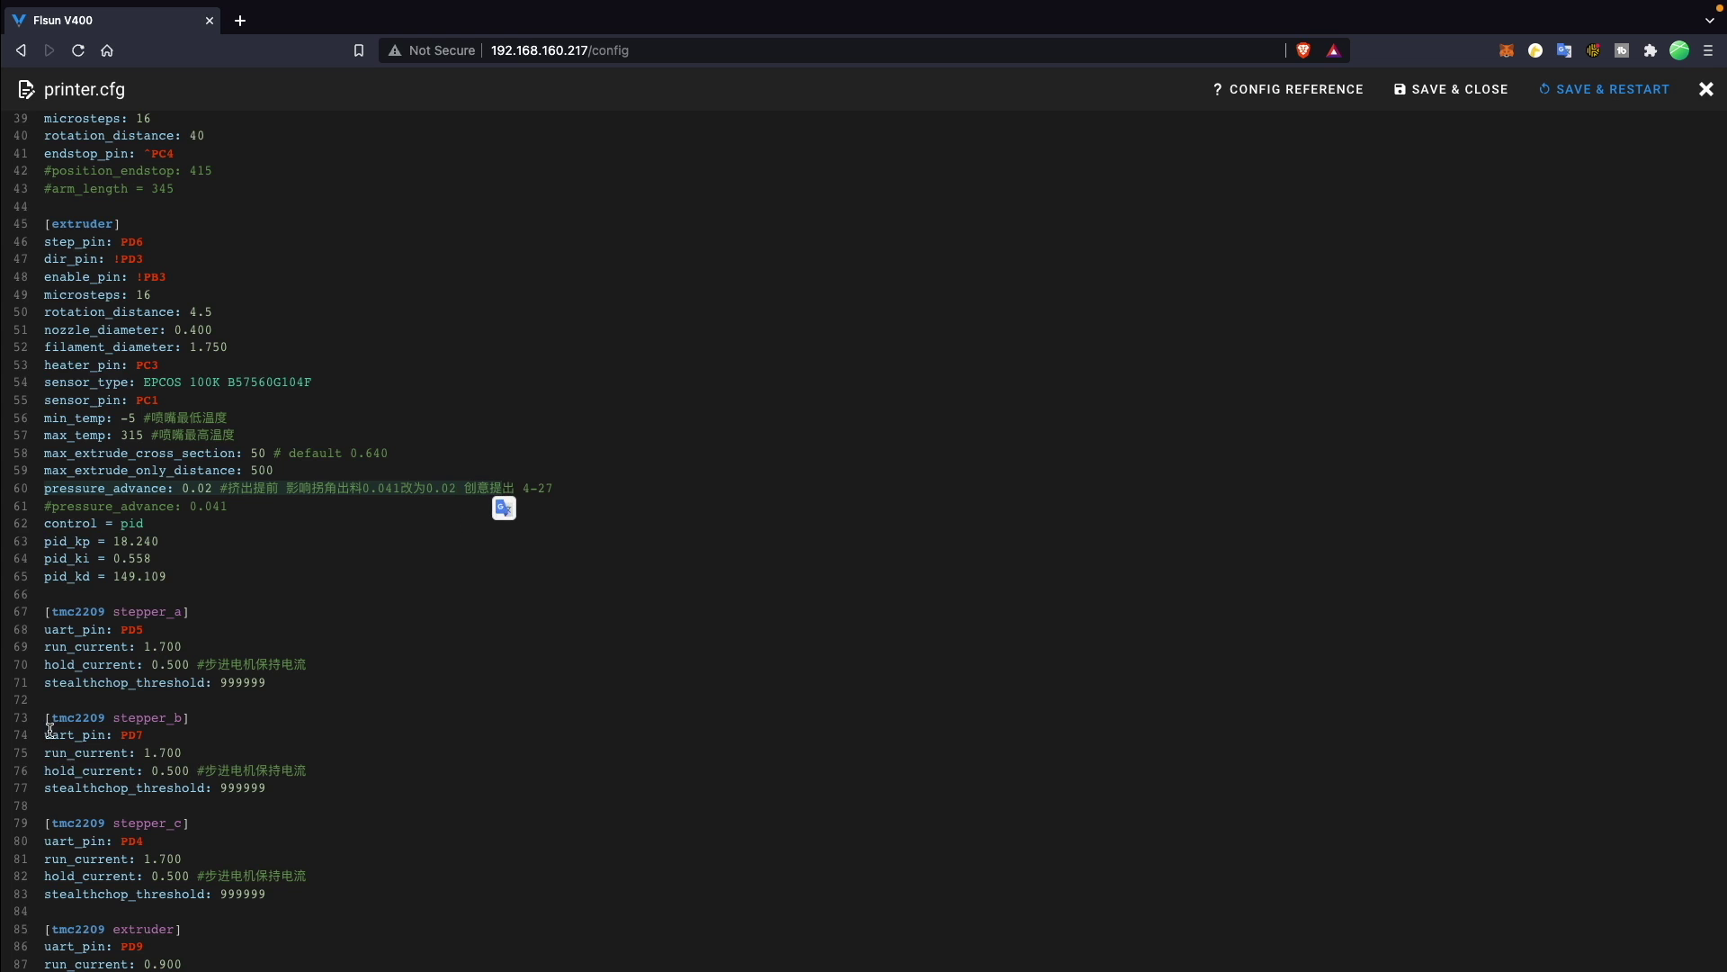
Step: Scroll printer.cfg to line 109 and select the [input_shaper] block on lines 109–111
scroll(117, 724, "down", 15)
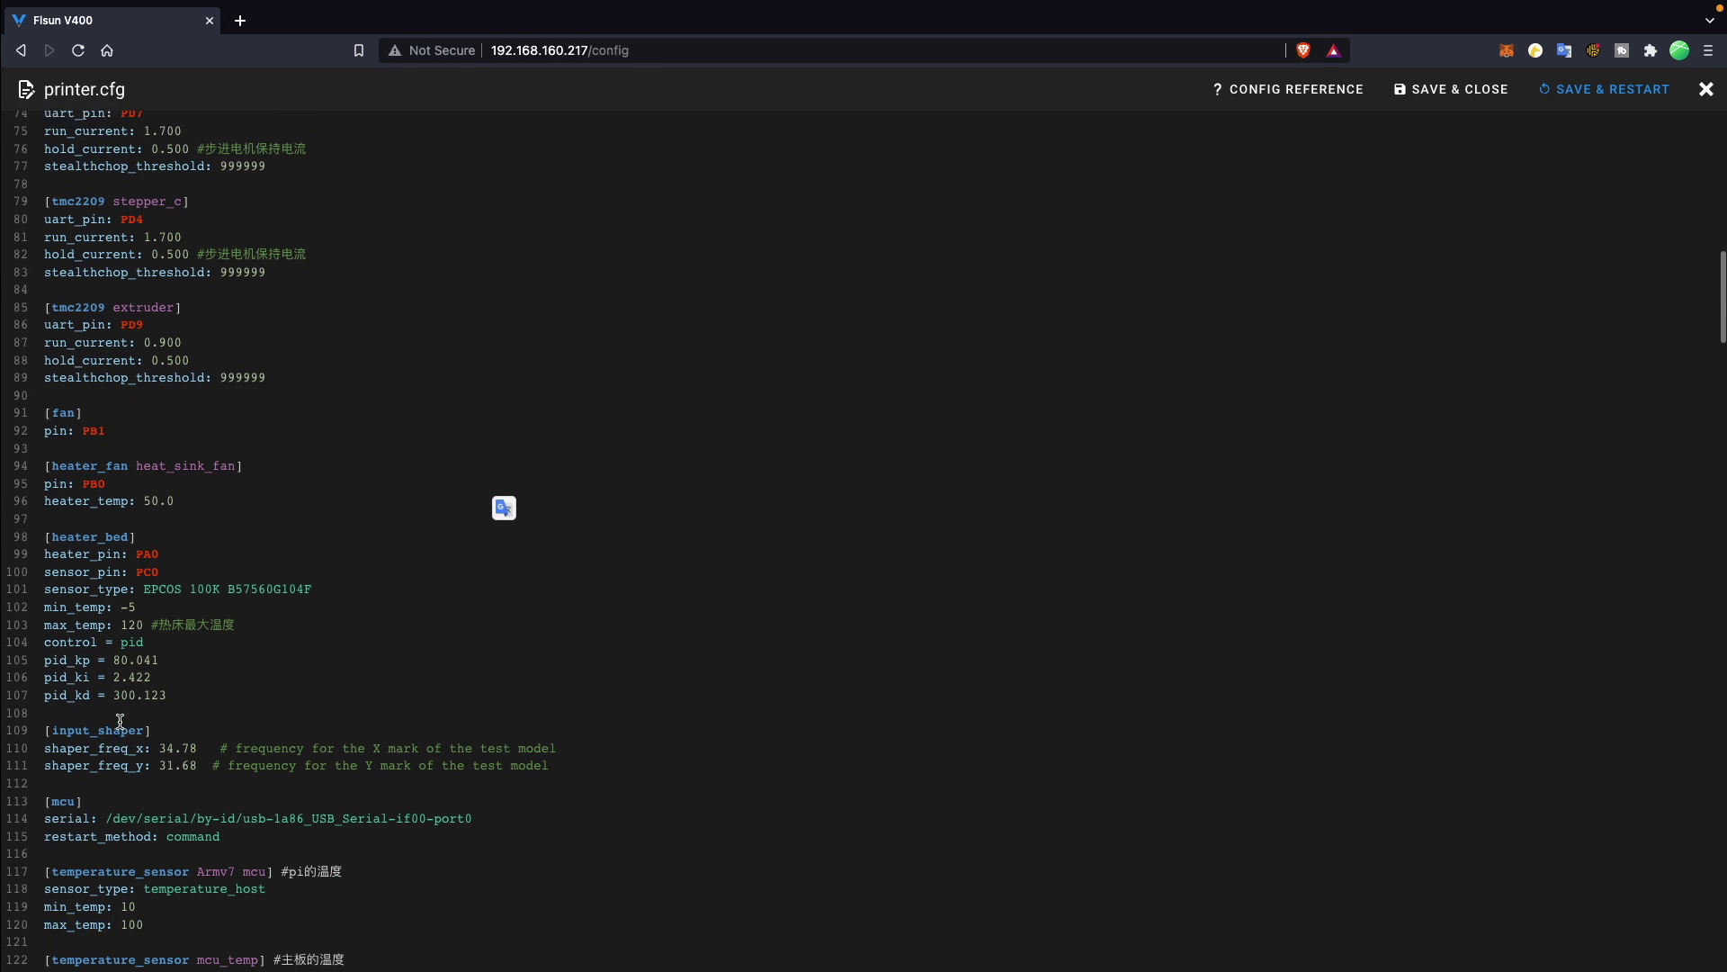
scroll(120, 722, "down", 1)
scroll(230, 668, "down", 4)
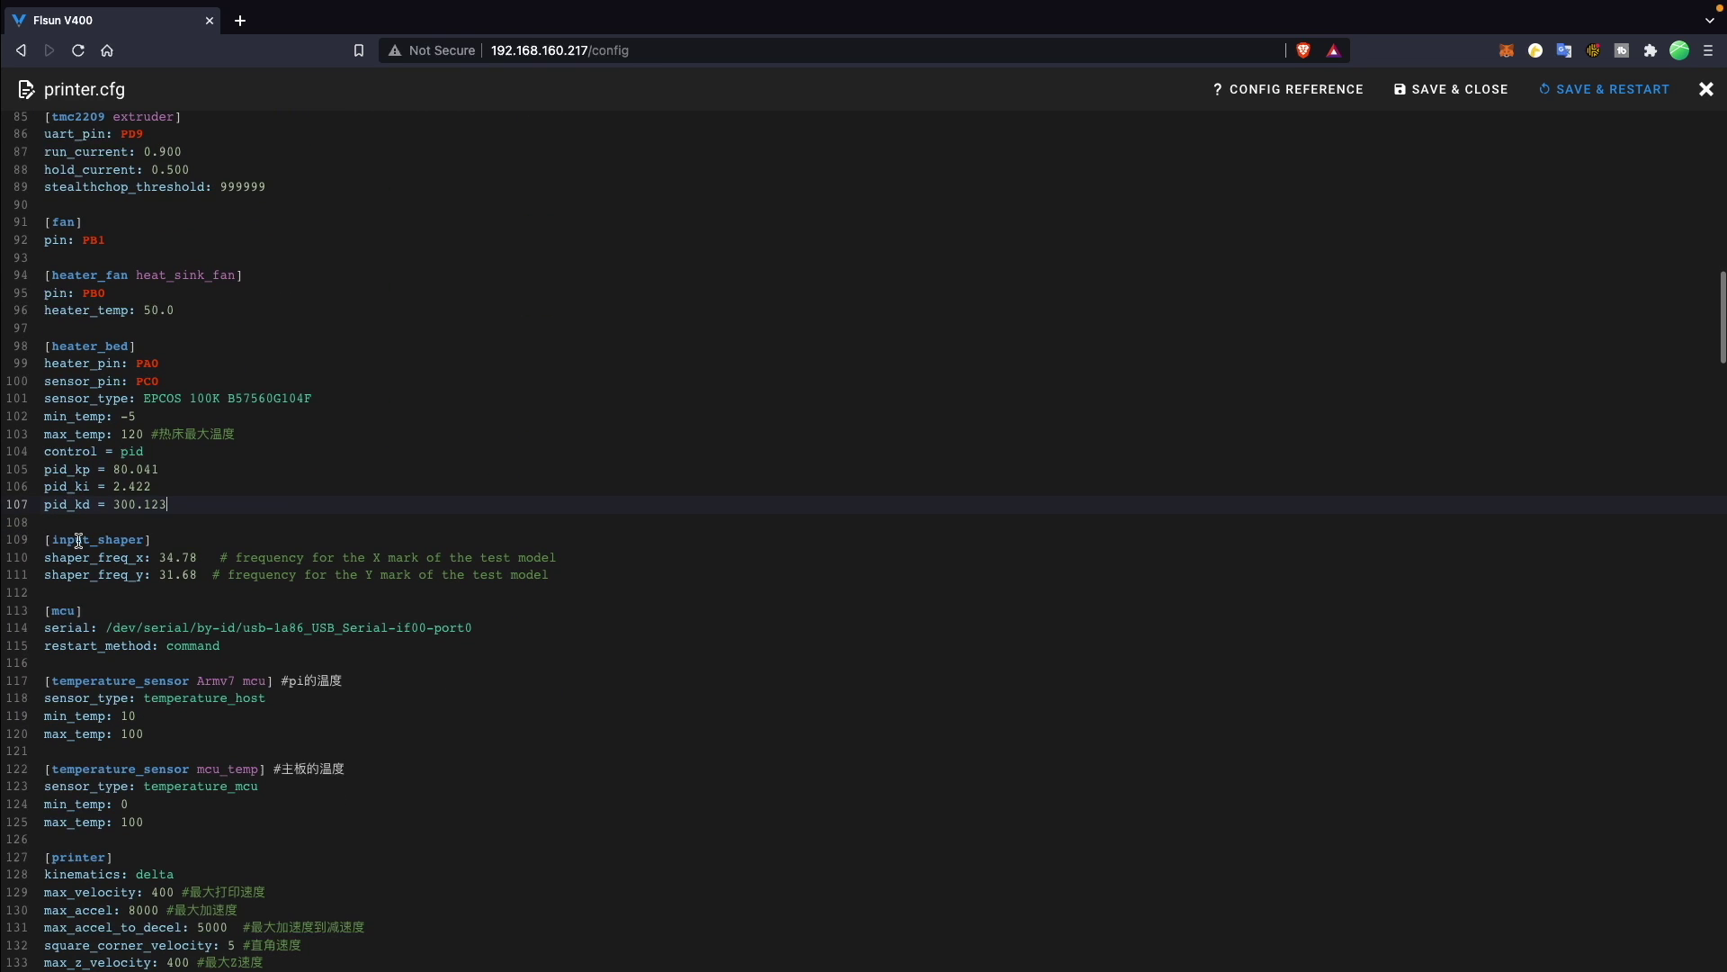
left_click_drag(46, 538, 389, 584)
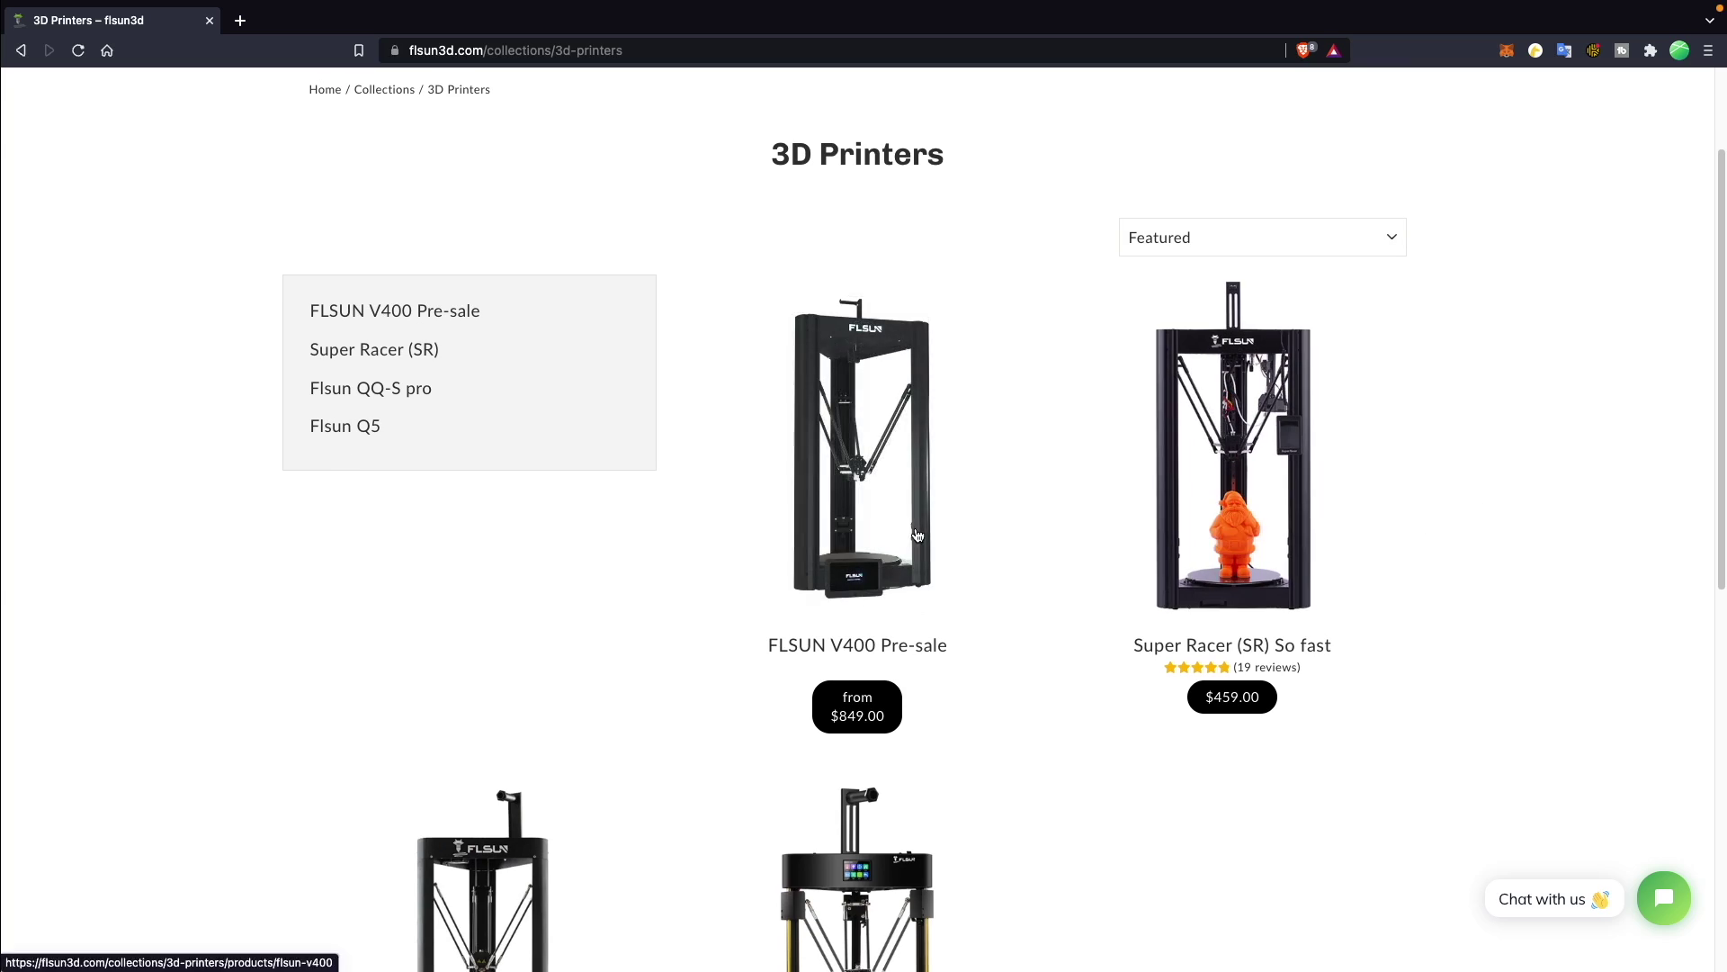
Step: Open the FLSUN V400 Pre-sale page ($849.00) and read down to the 400mm/s vs 50mm/s Speed Battle
left_click(1231, 534)
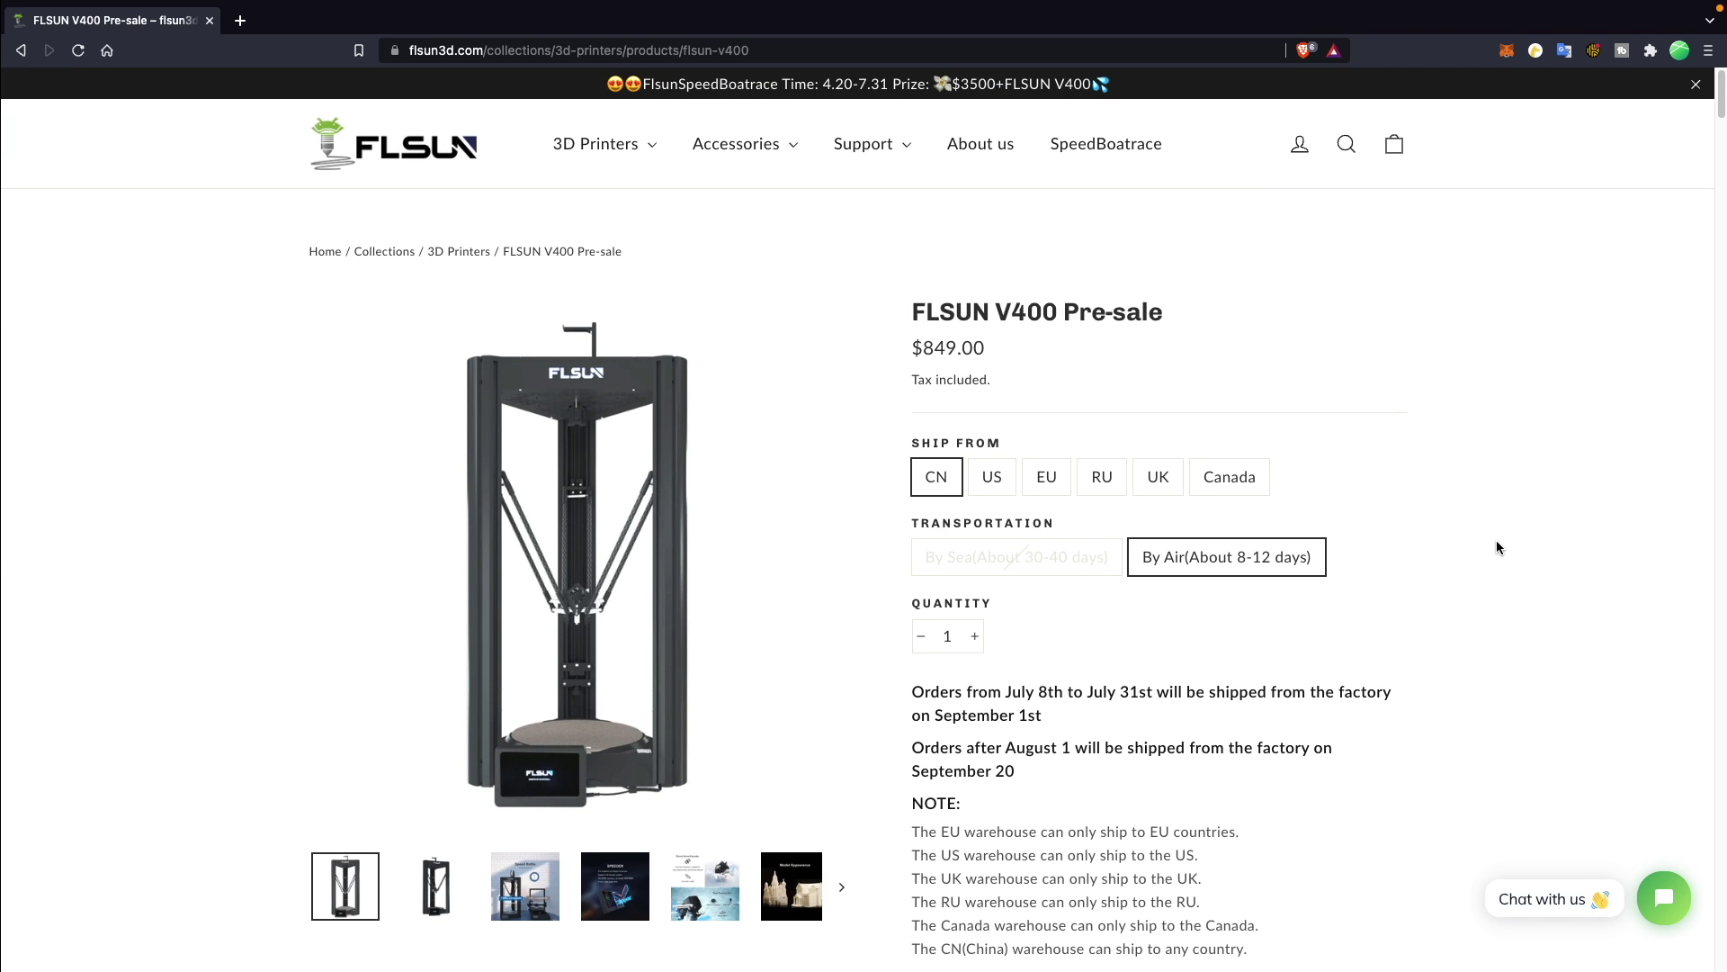
scroll(1497, 542, "down", 2)
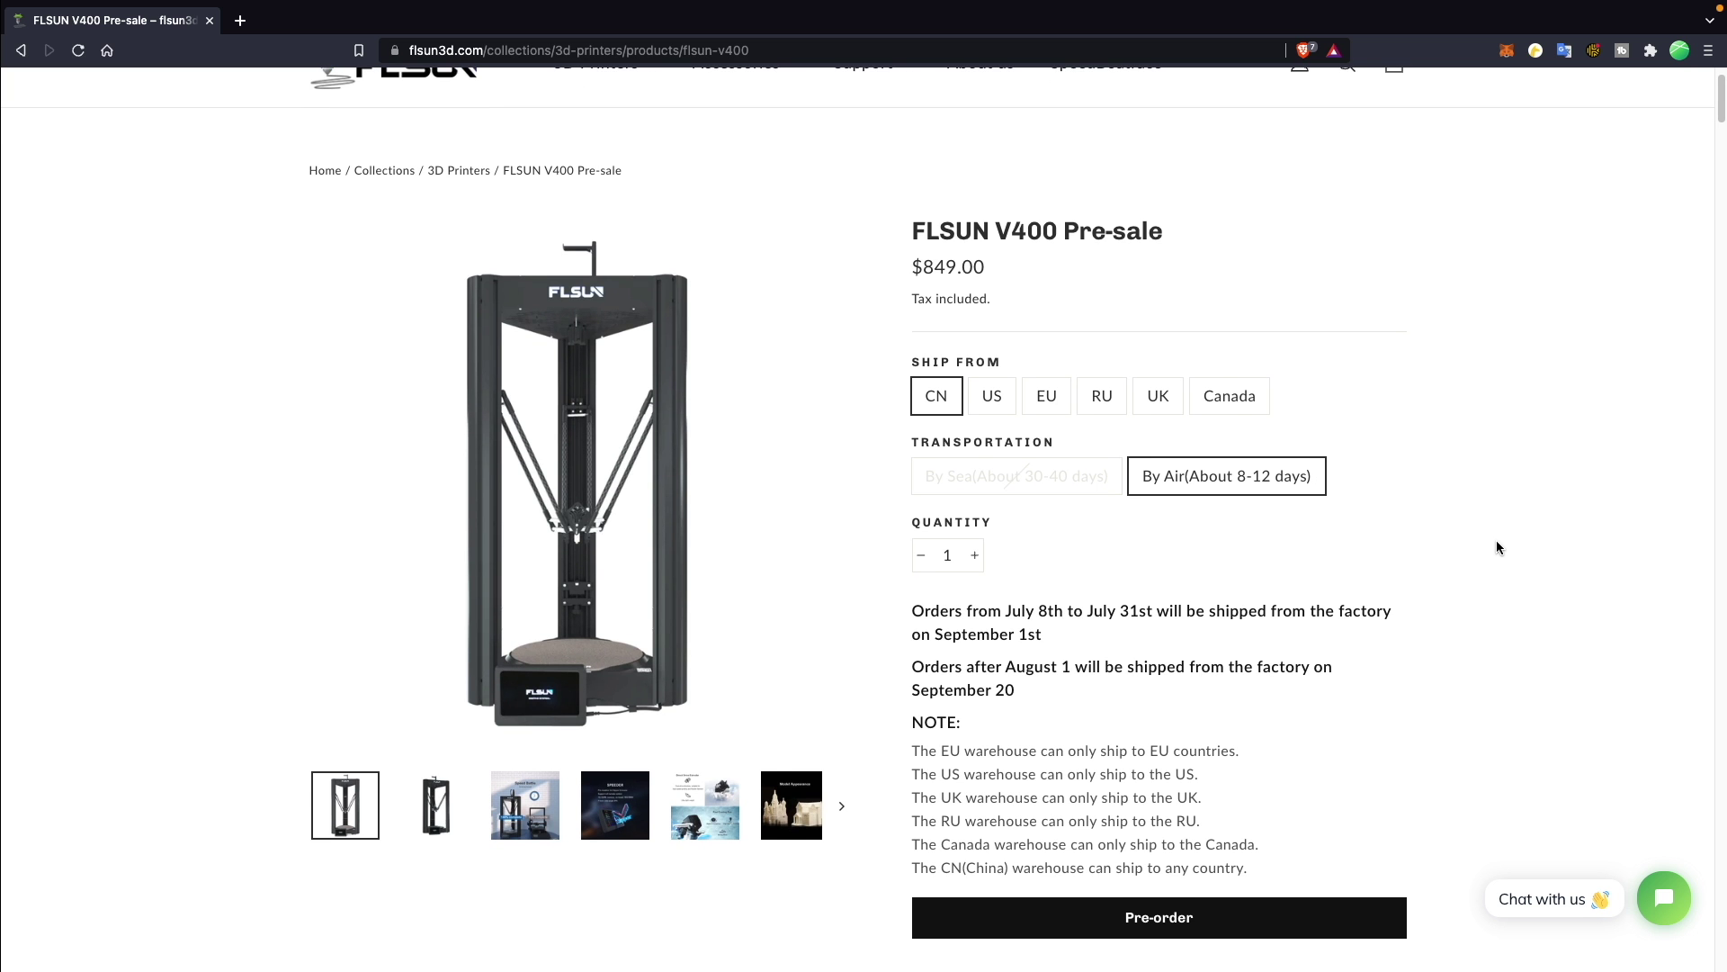
scroll(1497, 543, "down", 3)
scroll(1497, 547, "down", 7)
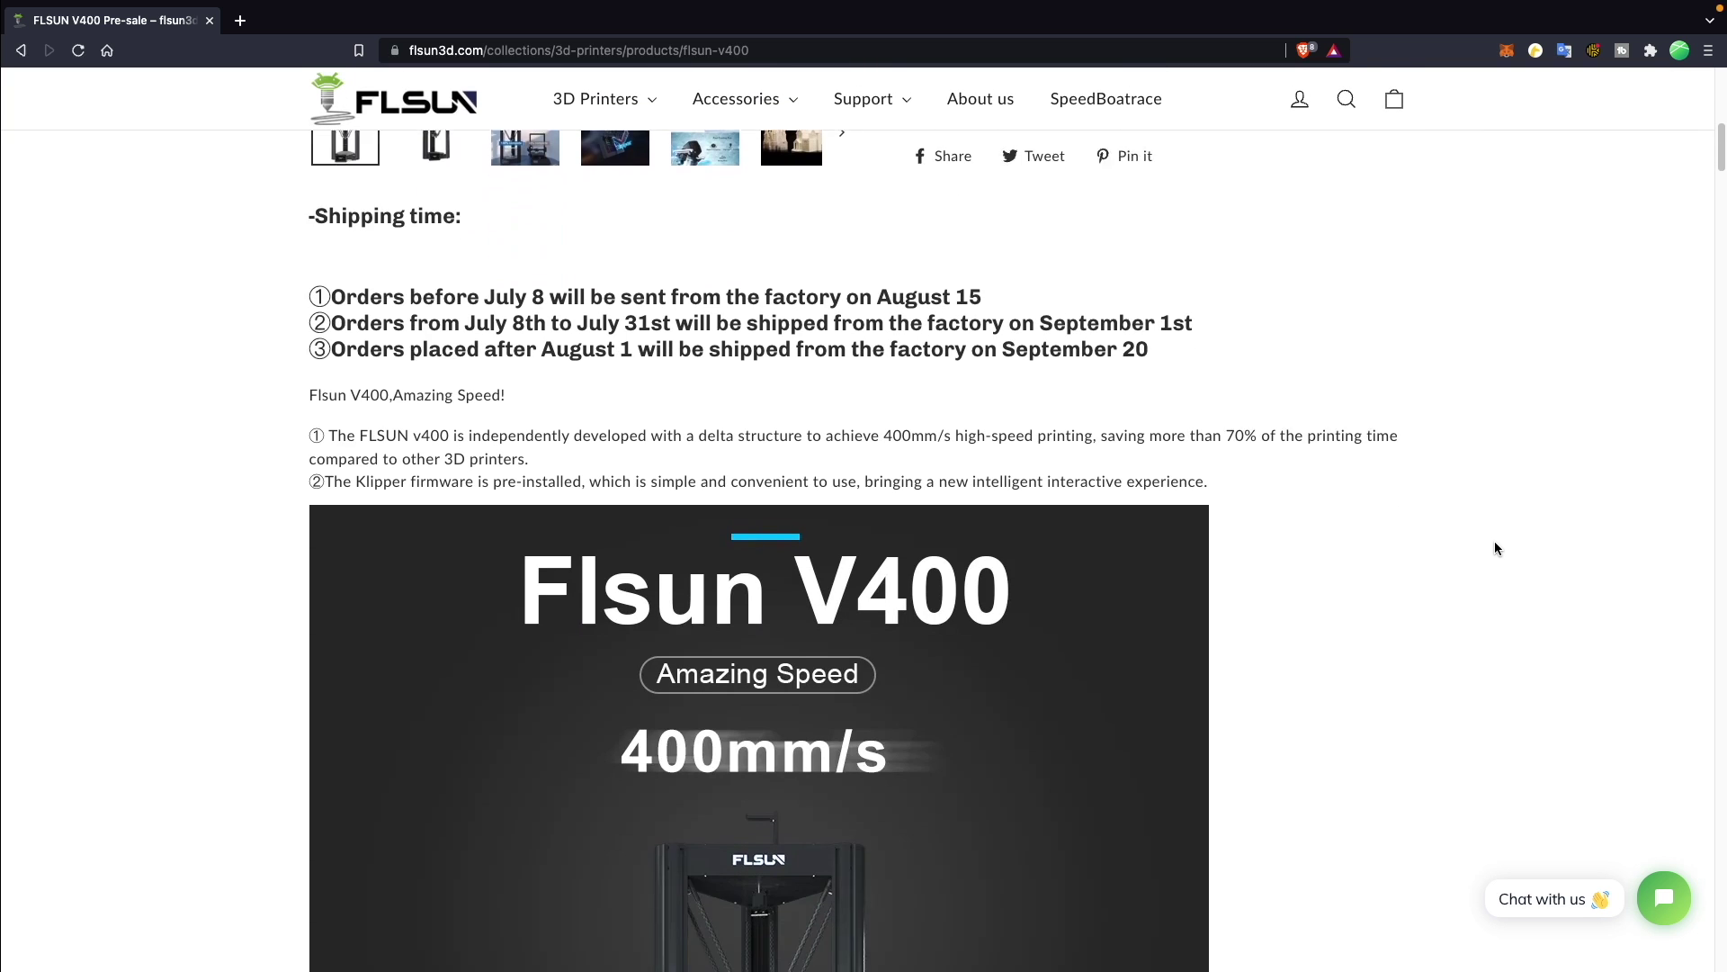
scroll(1496, 547, "down", 6)
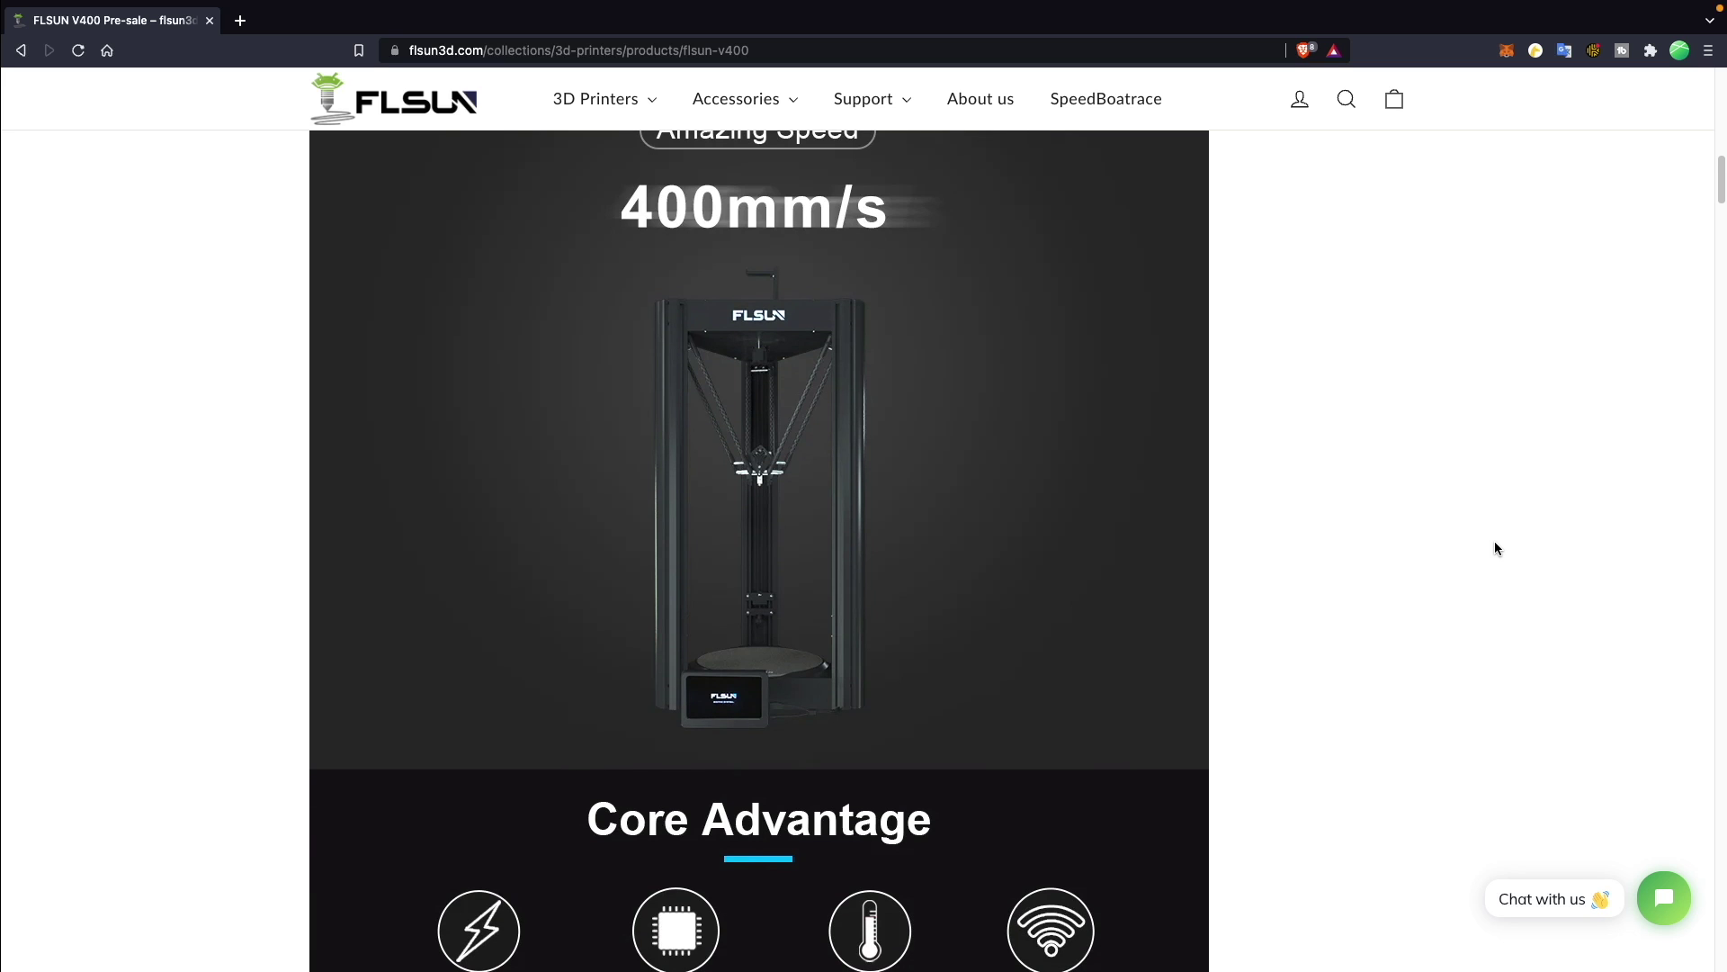
scroll(1496, 547, "down", 5)
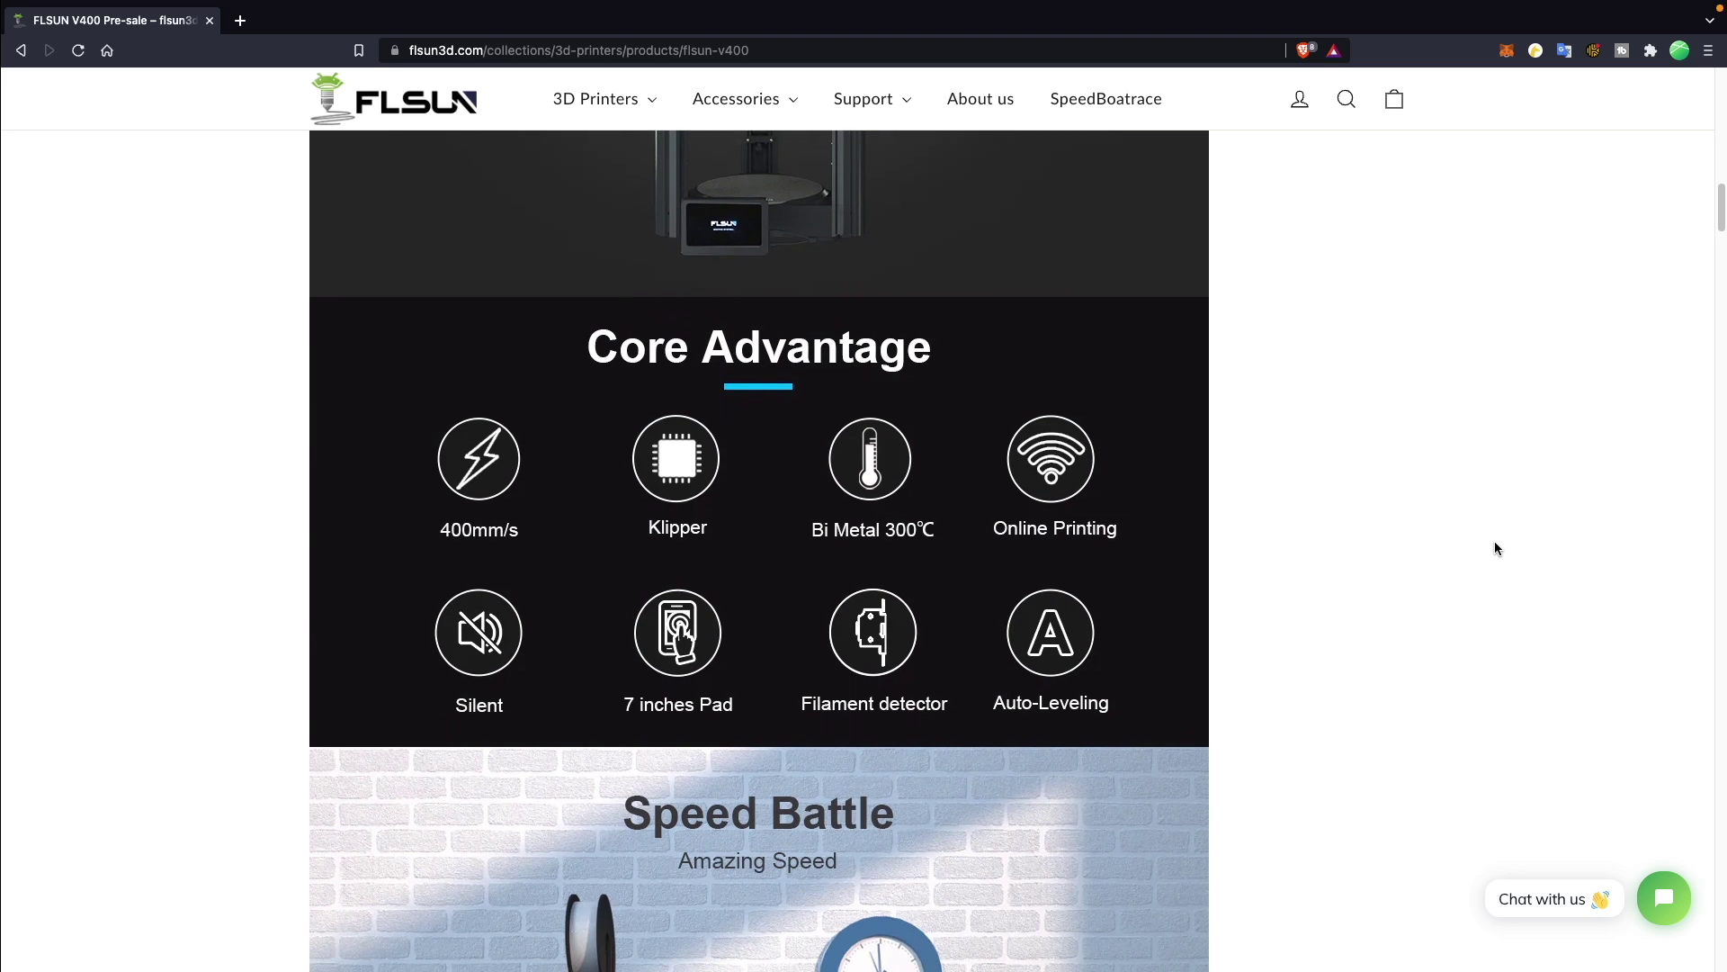
scroll(1496, 547, "down", 1)
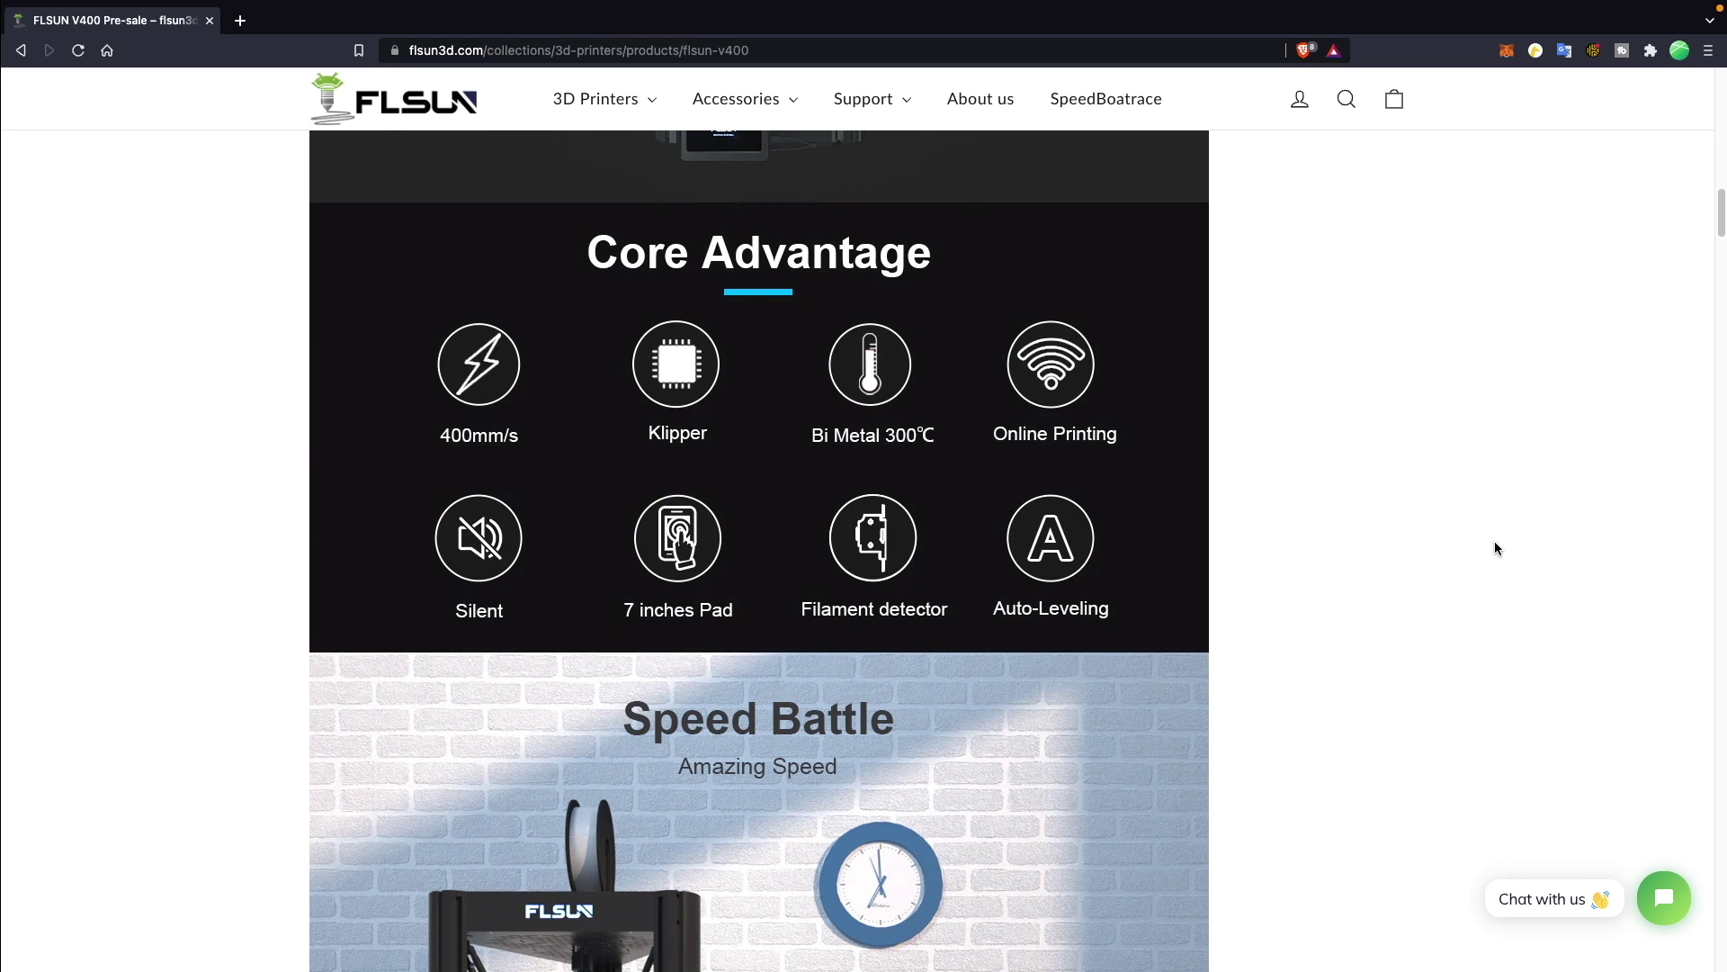
scroll(1496, 547, "down", 7)
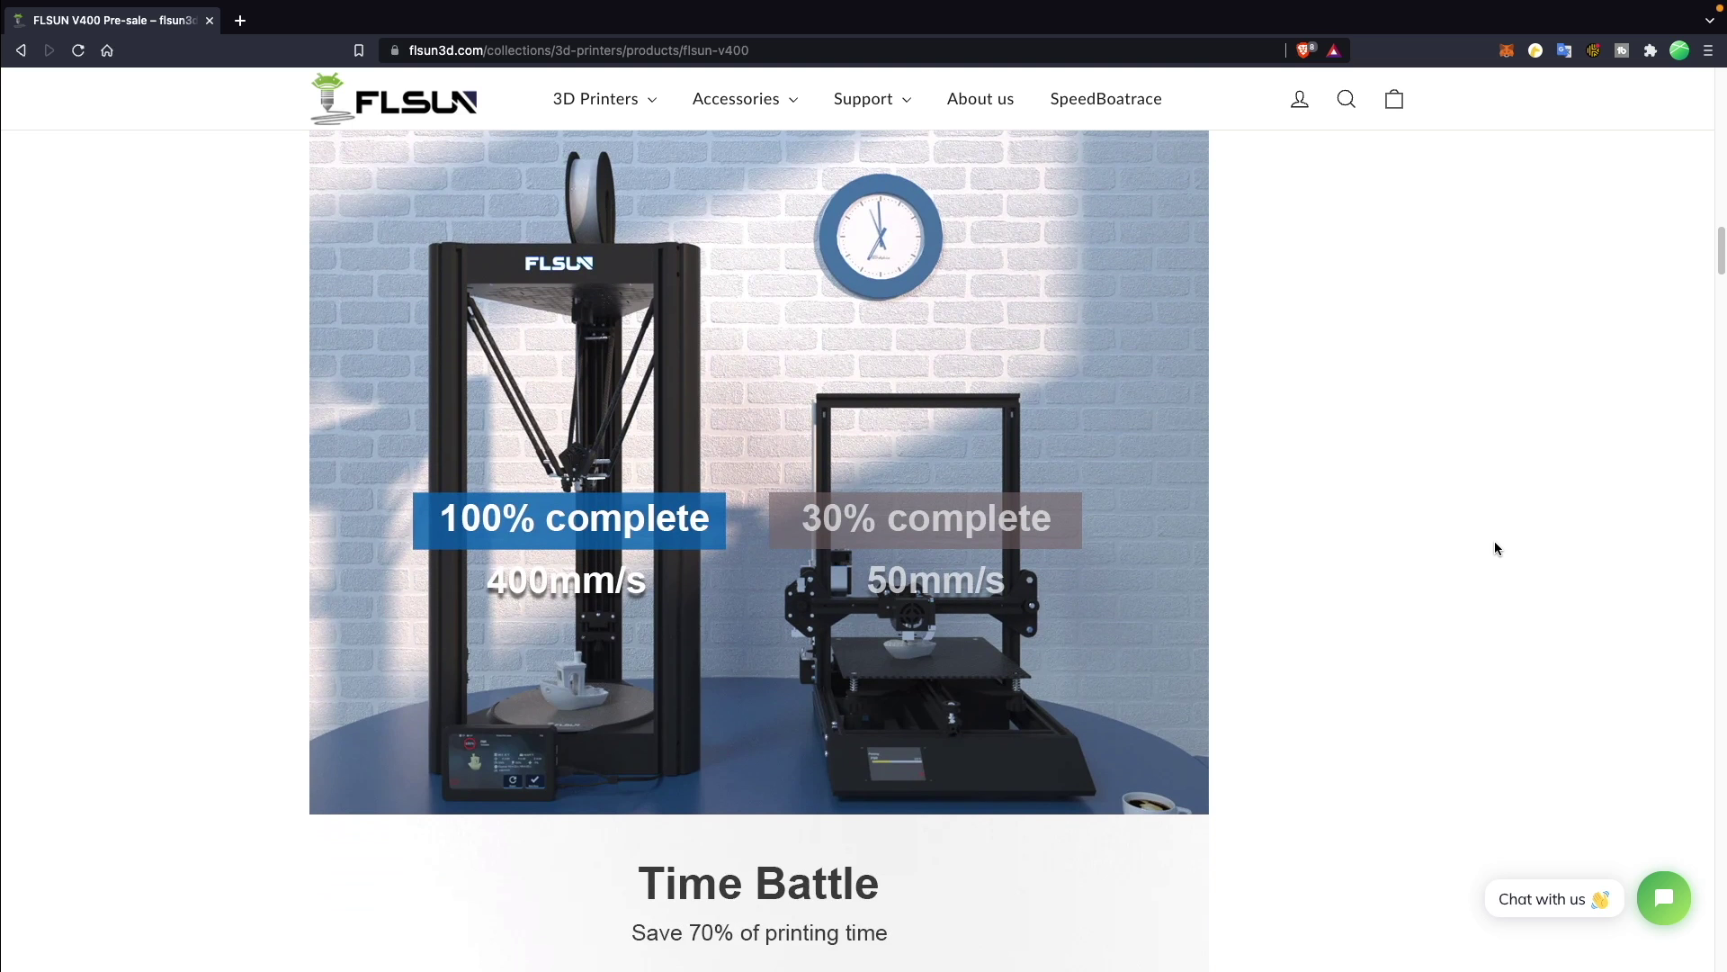
scroll(1494, 544, "down", 9)
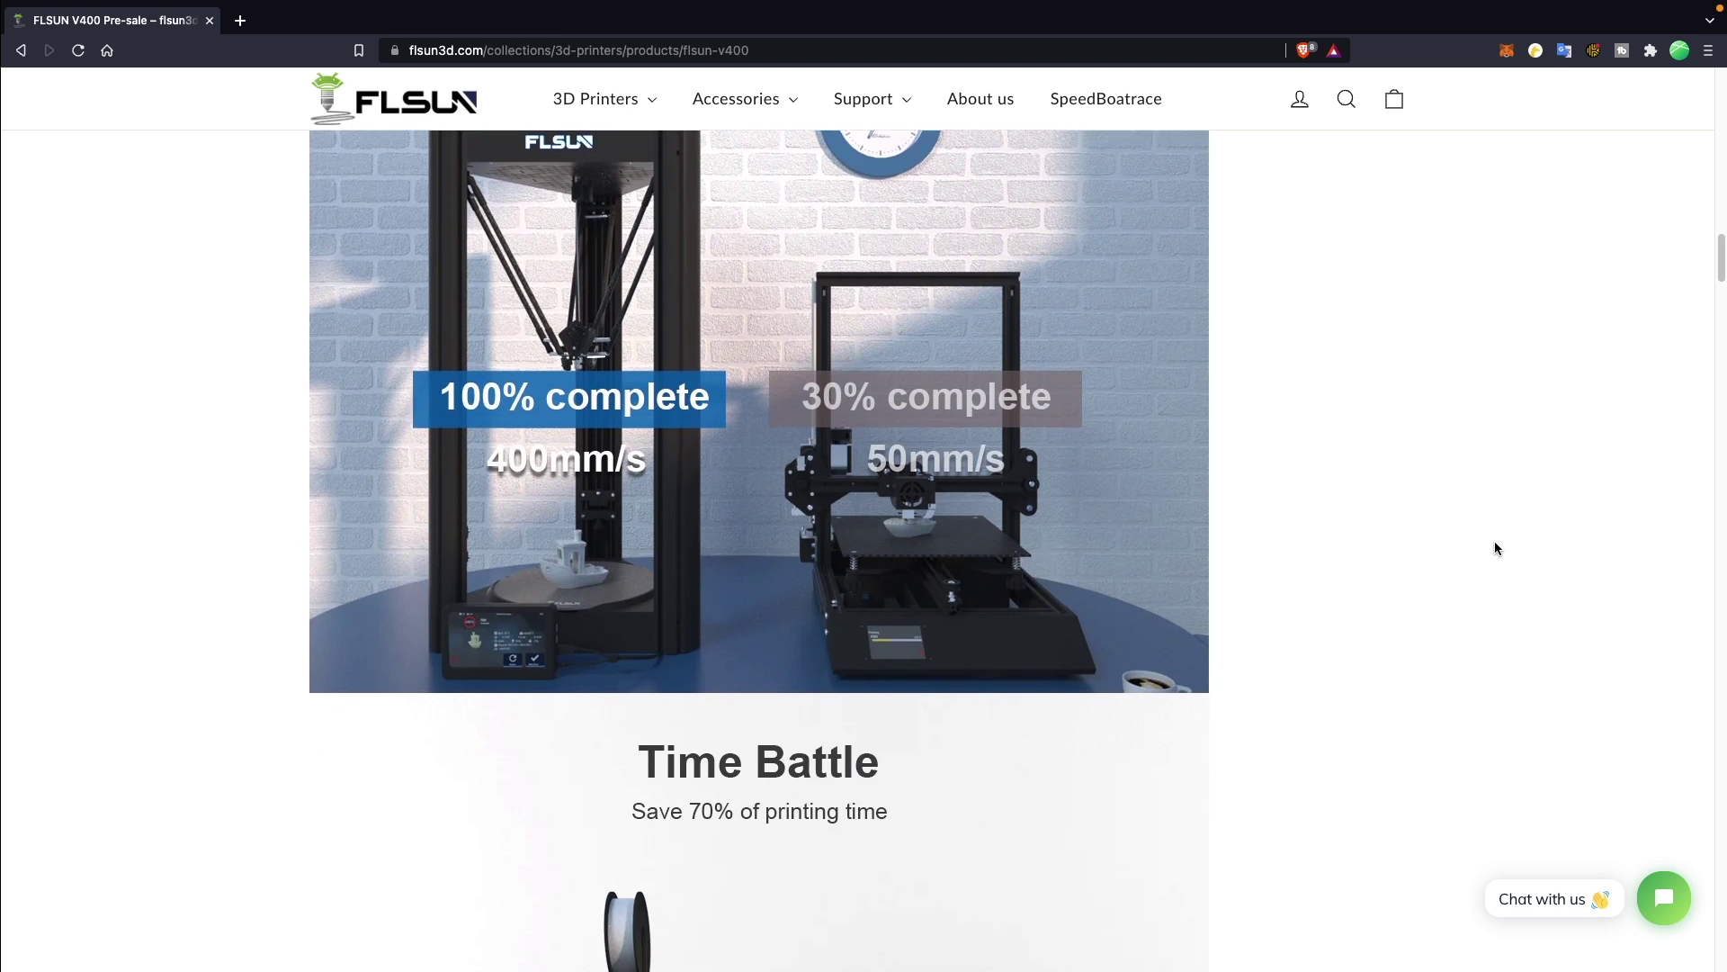